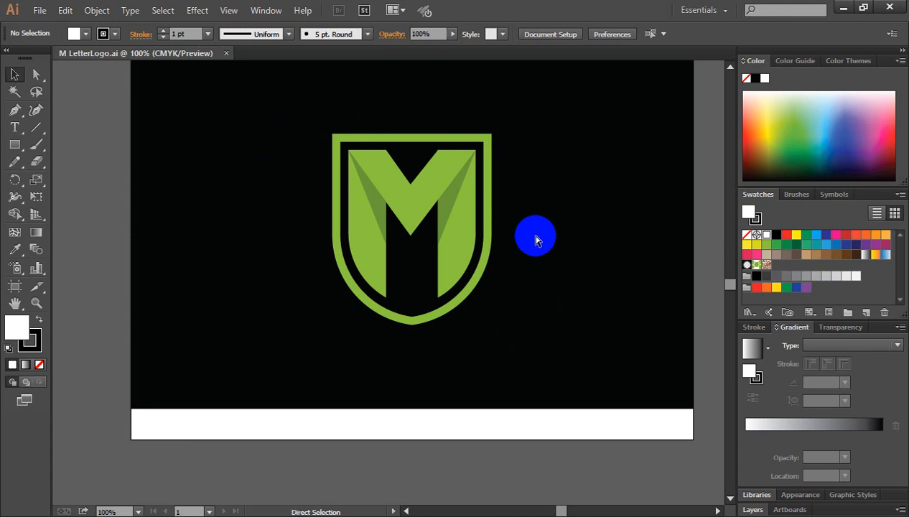
# - Delete the green M shield logo and the black background rectangle from the artboard
pyautogui.hotkey('ctrl', '-')
pyautogui.moveTo(535, 235); pyautogui.dragTo(360, 264)
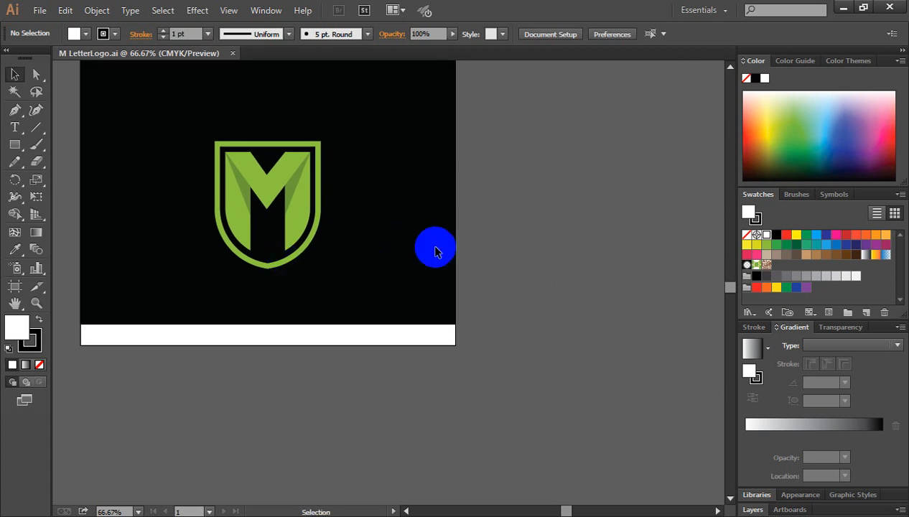
pyautogui.moveTo(167, 117); pyautogui.dragTo(379, 302)
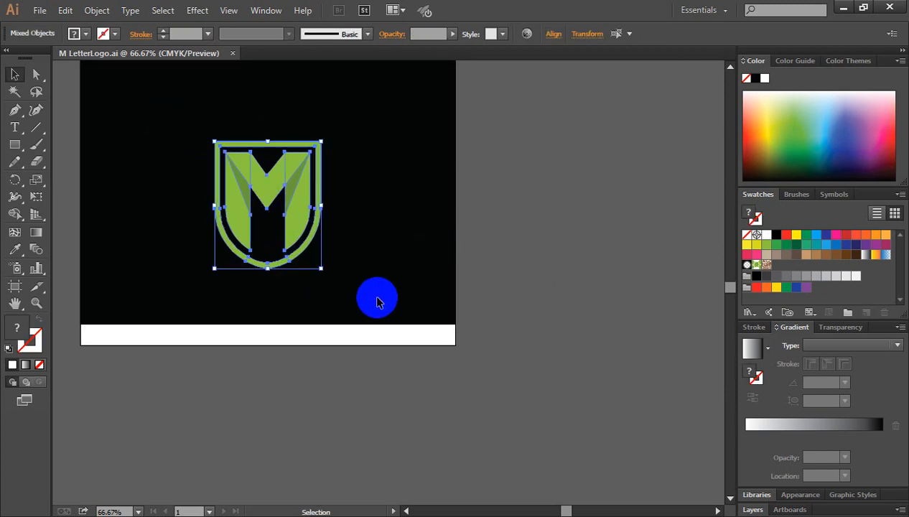
pyautogui.press('Delete')
pyautogui.click(377, 303)
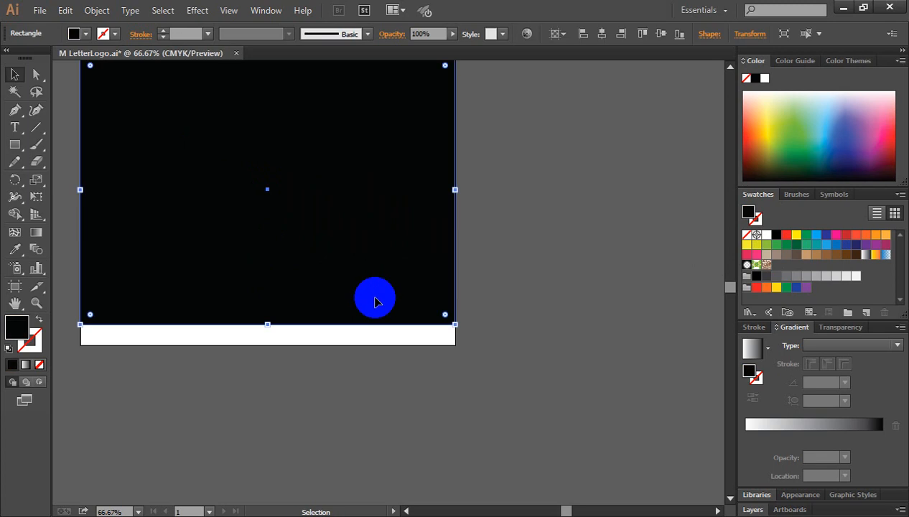
pyautogui.press('Delete')
# - Draw a tall, narrow black rectangle without a stroke just left of the artboard's centre as the first leg of the M
pyautogui.moveTo(306, 248); pyautogui.dragTo(443, 250)
pyautogui.keyDown('ctrl'); pyautogui.click(426, 233); pyautogui.keyUp('ctrl')
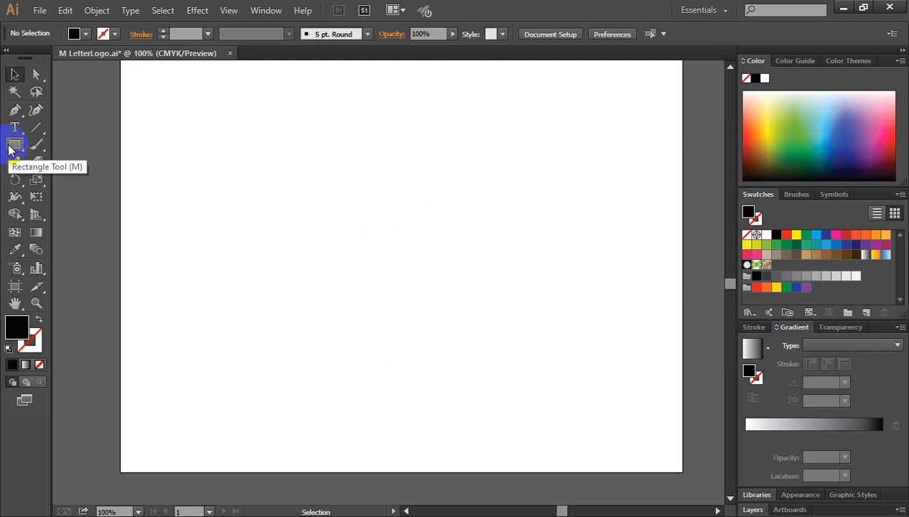
pyautogui.moveTo(9, 150); pyautogui.dragTo(81, 144)
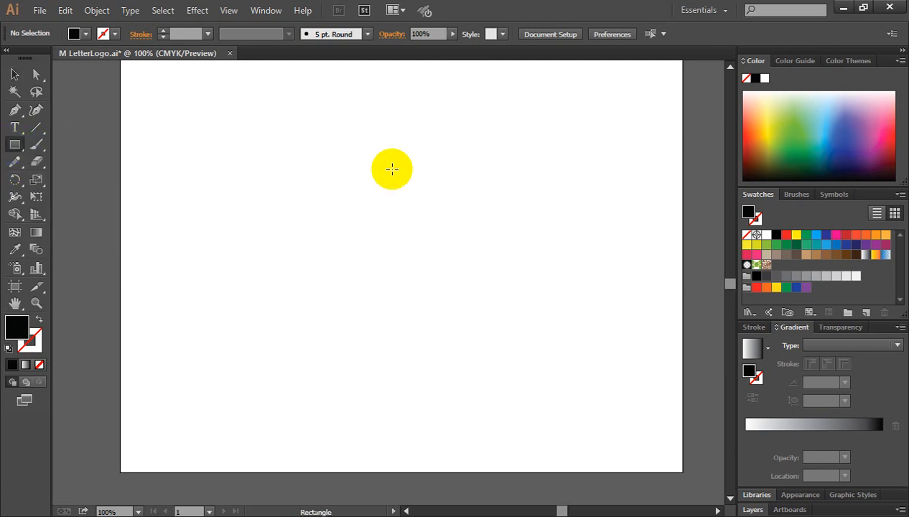
pyautogui.moveTo(341, 139); pyautogui.dragTo(376, 298)
pyautogui.click(13, 76)
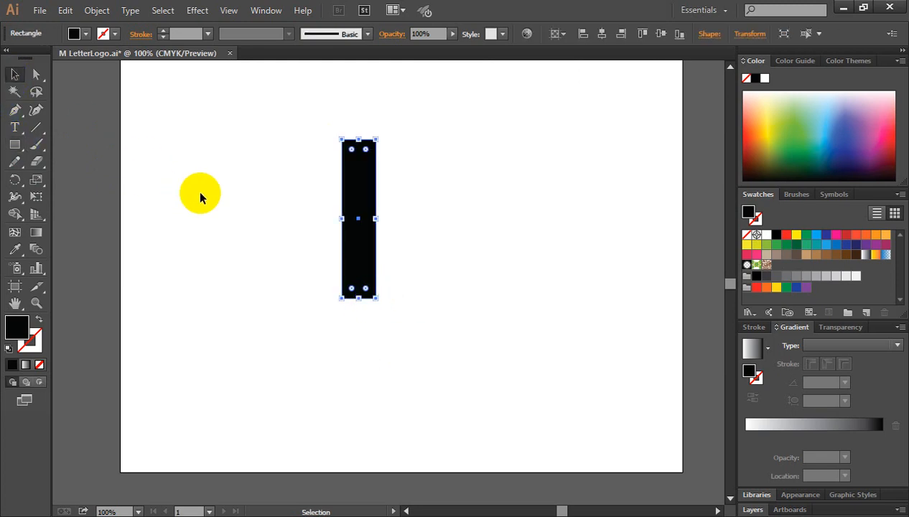
pyautogui.click(201, 194)
# - Duplicate the black bar horizontally to its right, leaving a gap wider than a bar between the two
pyautogui.click(355, 199)
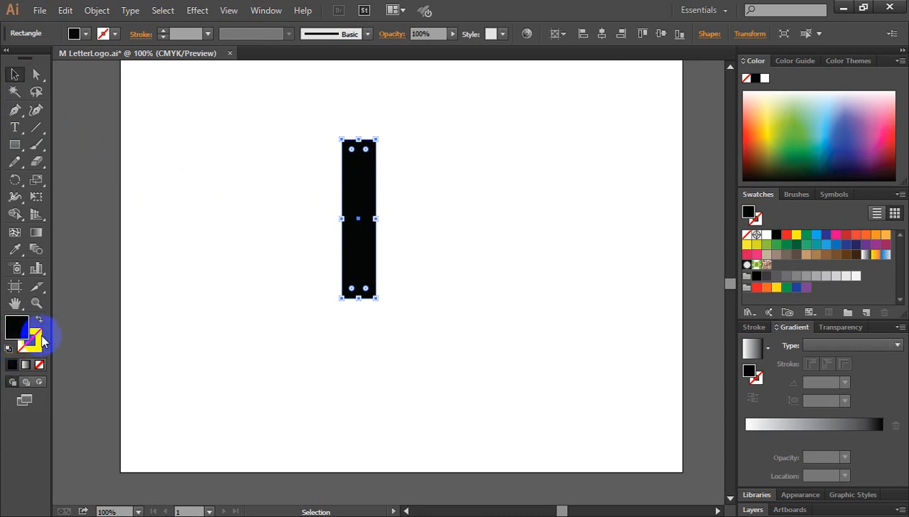
pyautogui.click(378, 258)
pyautogui.click(362, 286)
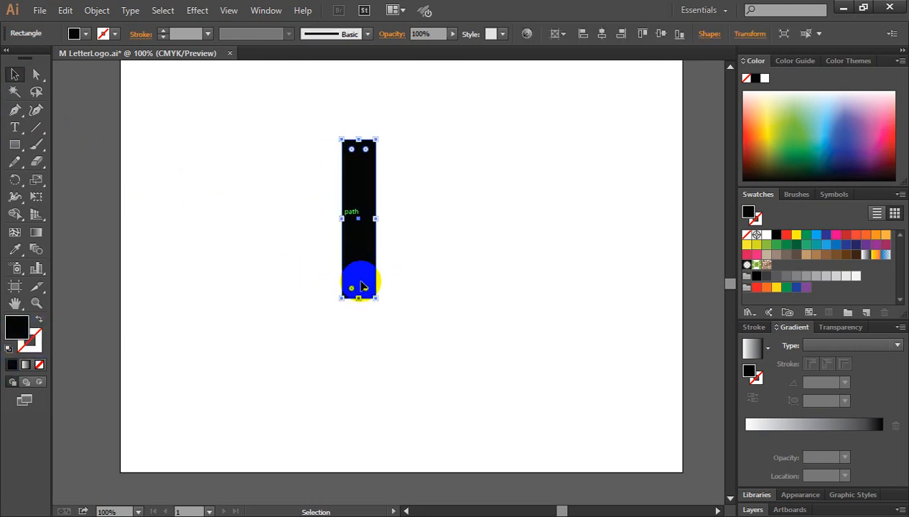
pyautogui.click(361, 272)
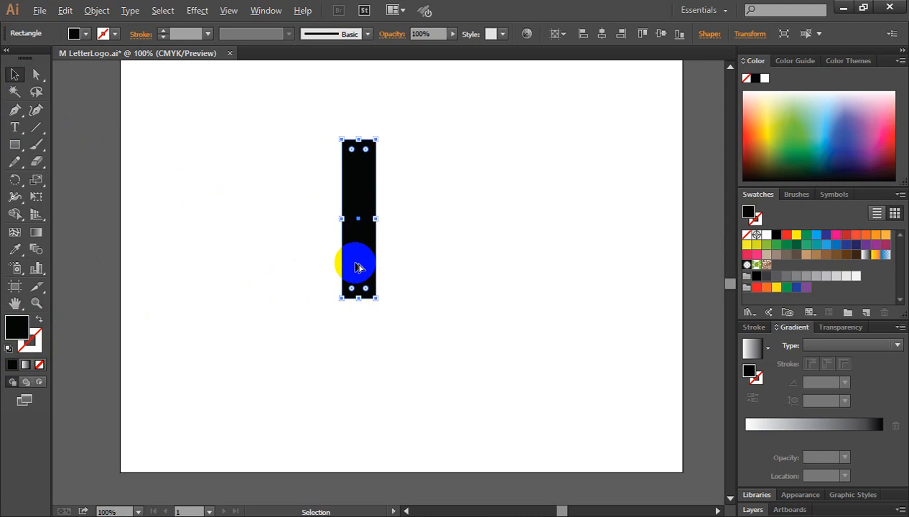
pyautogui.moveTo(359, 267); pyautogui.dragTo(445, 268)
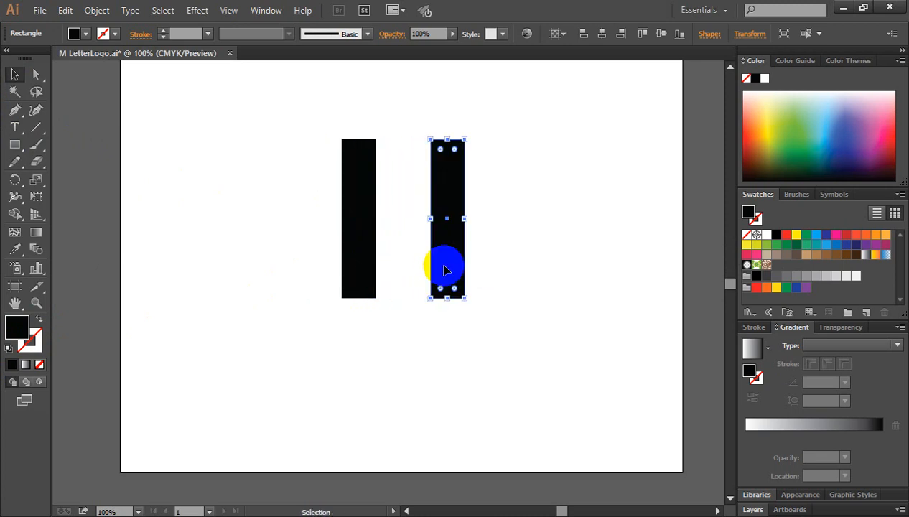
pyautogui.click(538, 225)
# - Draw a diagonal line from the left bar's upper inner corner down to the middle of the gap and give it a black stroke
pyautogui.press('z')
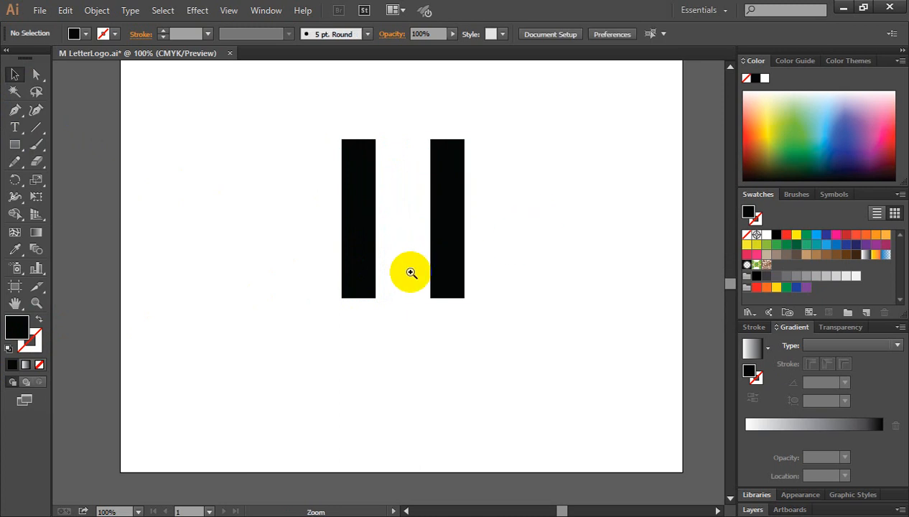
pyautogui.click(403, 274)
pyautogui.moveTo(372, 207); pyautogui.dragTo(401, 247)
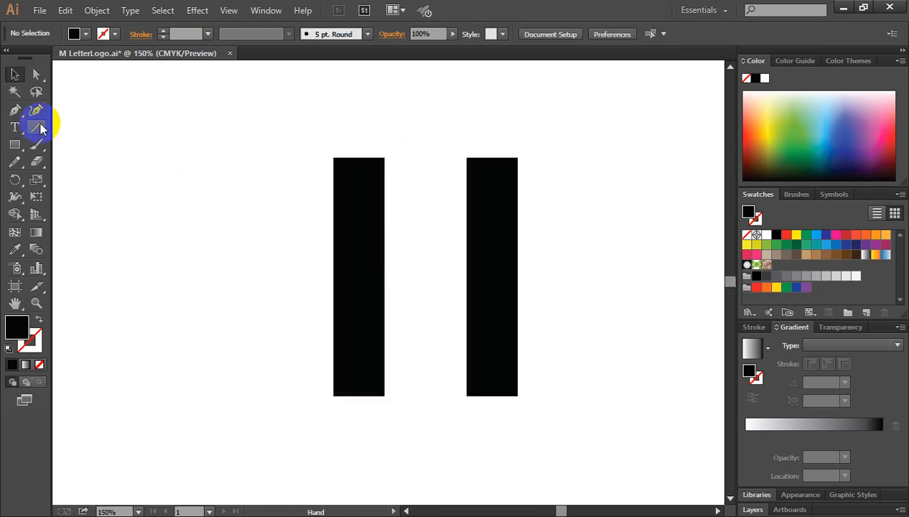
pyautogui.moveTo(30, 135); pyautogui.dragTo(117, 128)
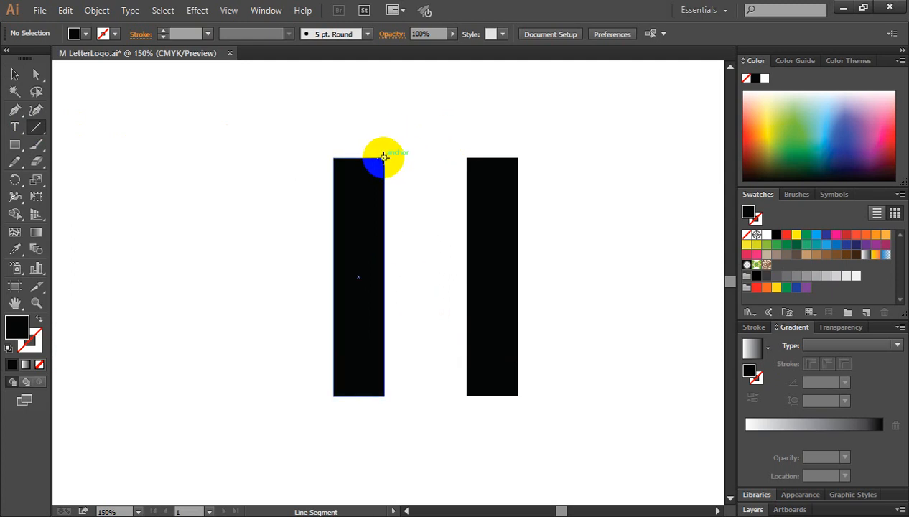
pyautogui.moveTo(384, 158); pyautogui.dragTo(422, 207)
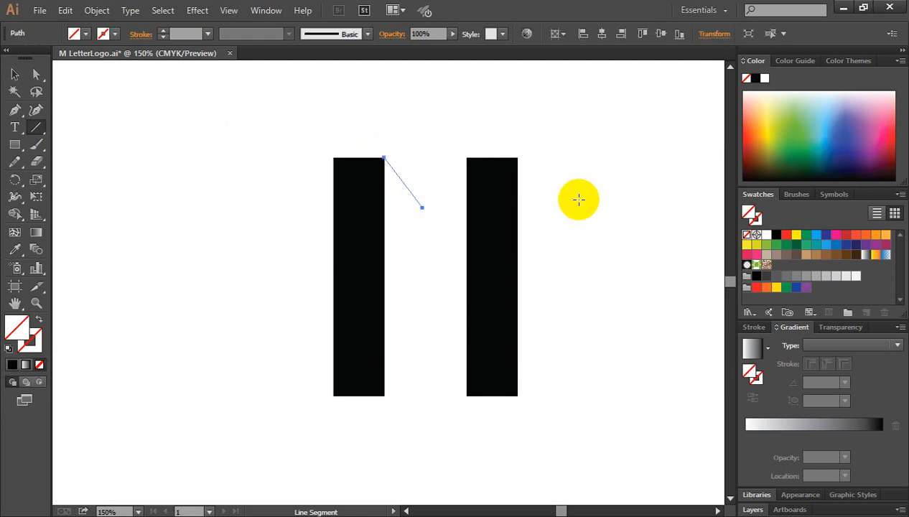
pyautogui.click(36, 332)
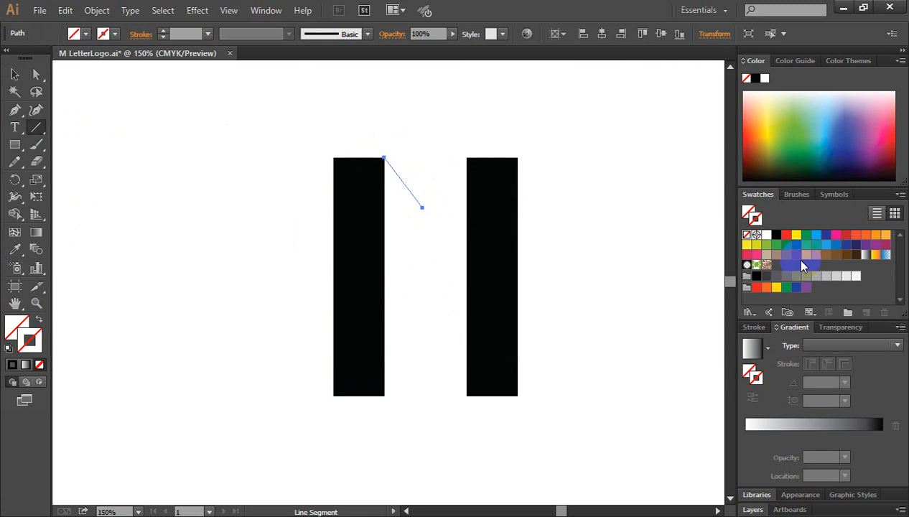
pyautogui.click(776, 237)
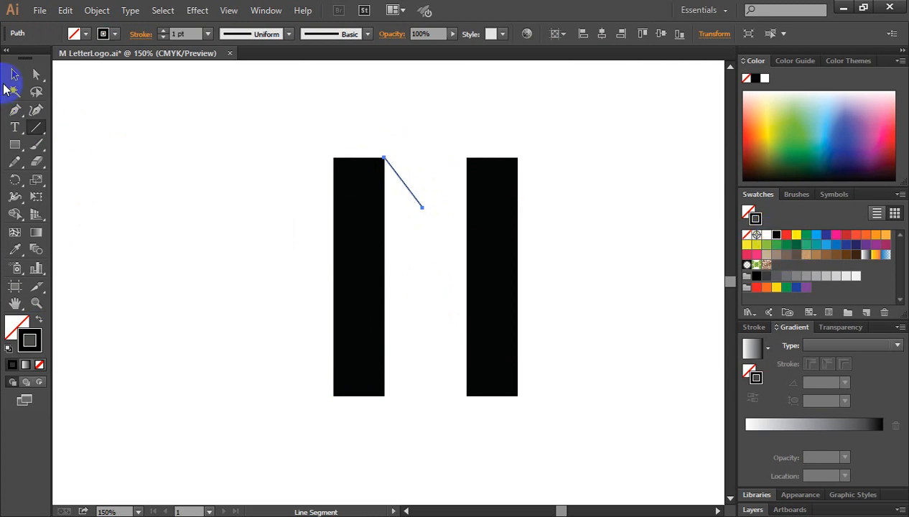
pyautogui.click(16, 74)
pyautogui.click(80, 157)
# - Draw a mirrored diagonal line from the right bar's upper inner corner to the lower end of the first line
pyautogui.click(38, 131)
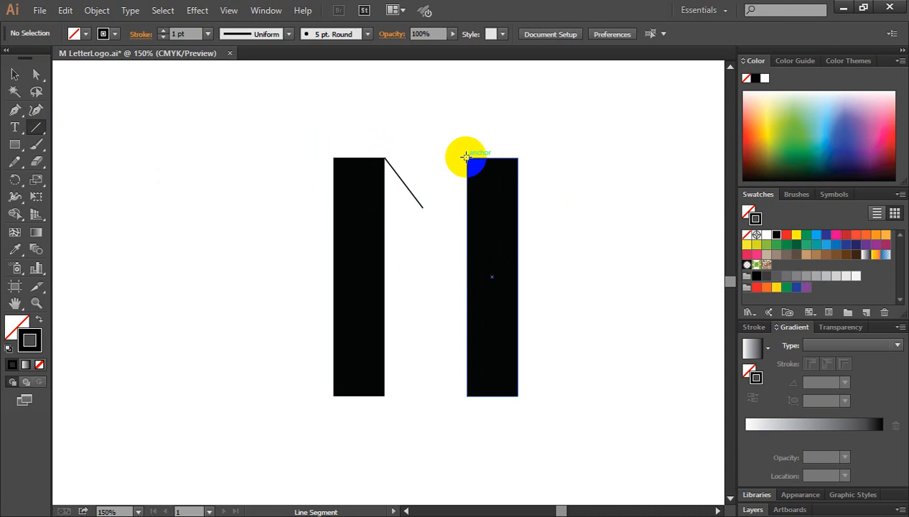
pyautogui.moveTo(466, 157); pyautogui.dragTo(424, 208)
pyautogui.click(14, 74)
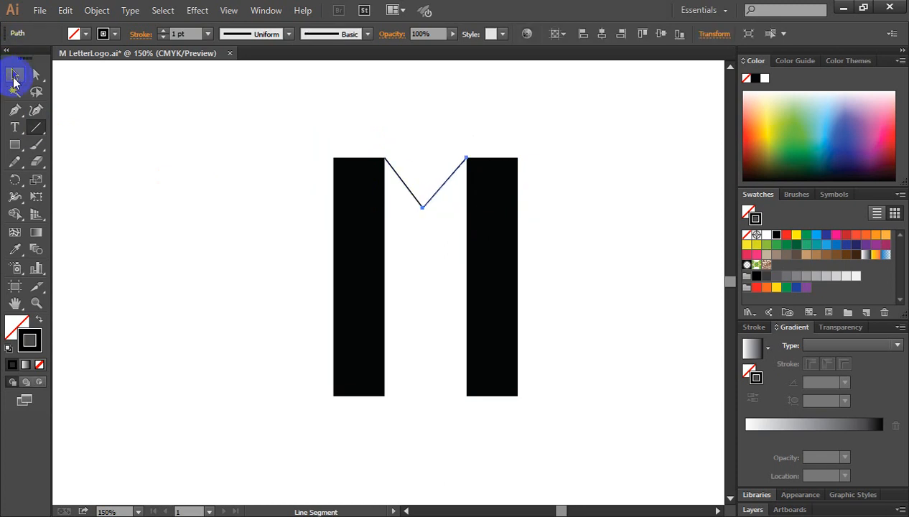
pyautogui.click(143, 130)
# - Draw two diagonal lines from the bars' upper outer corners that meet at a point directly below the small V, at the bars' mid-height
pyautogui.moveTo(37, 135); pyautogui.dragTo(91, 133)
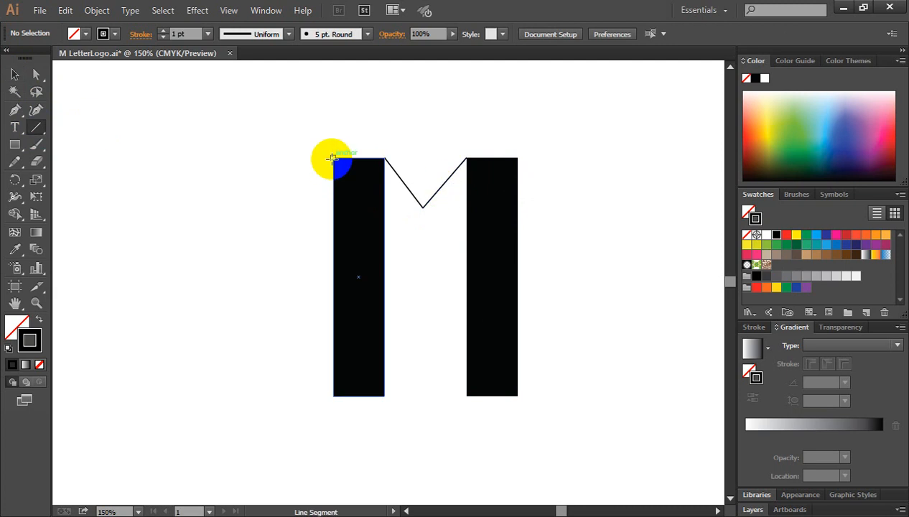
pyautogui.moveTo(332, 157); pyautogui.dragTo(423, 279)
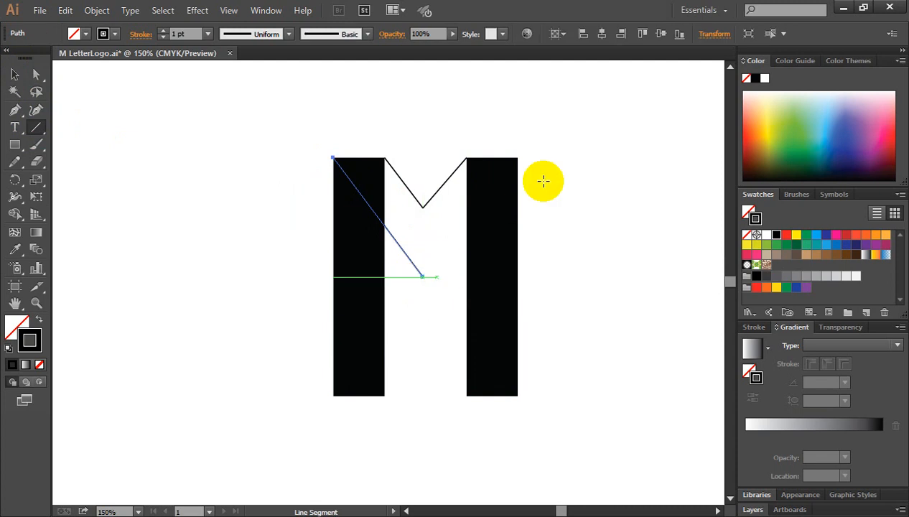
pyautogui.moveTo(517, 158); pyautogui.dragTo(422, 276)
pyautogui.click(12, 72)
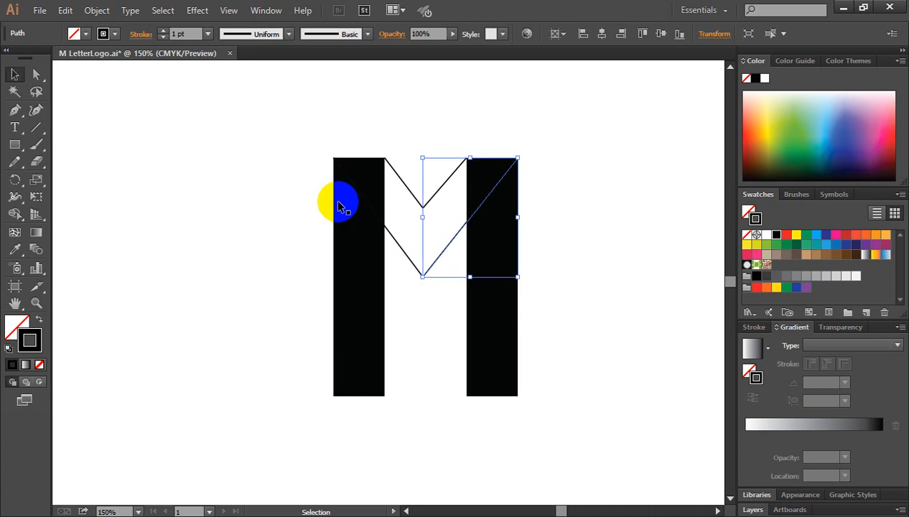
pyautogui.click(422, 181)
pyautogui.click(357, 299)
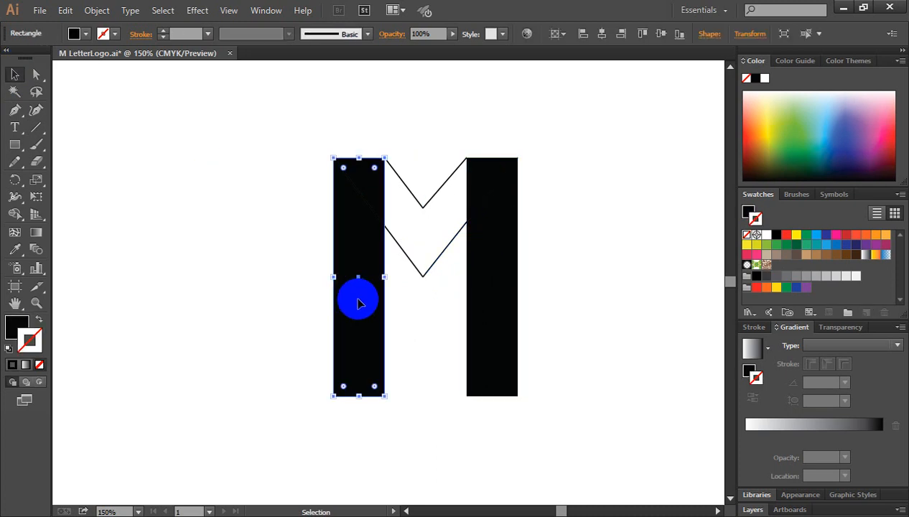
pyautogui.keyDown('shift'); pyautogui.click(498, 299); pyautogui.keyUp('shift')
pyautogui.press('a')
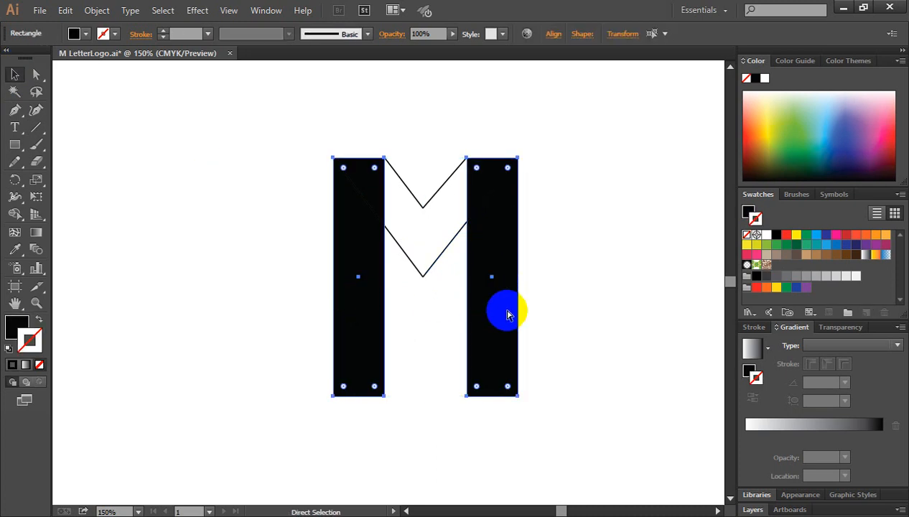
pyautogui.hotkey('ctrl', 'shift', 'a')
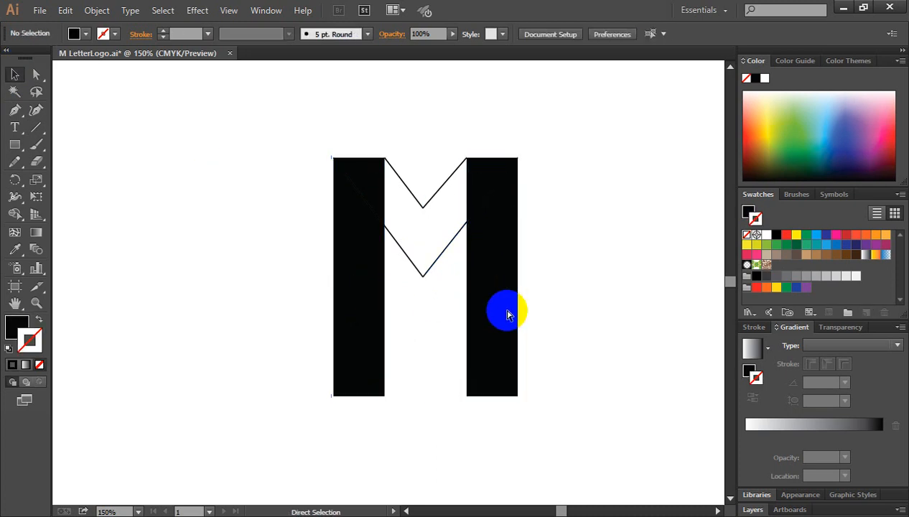
# - Draw a horizontal line across the top edge of each bar to close the V outline
pyautogui.click(34, 130)
pyautogui.click(90, 135)
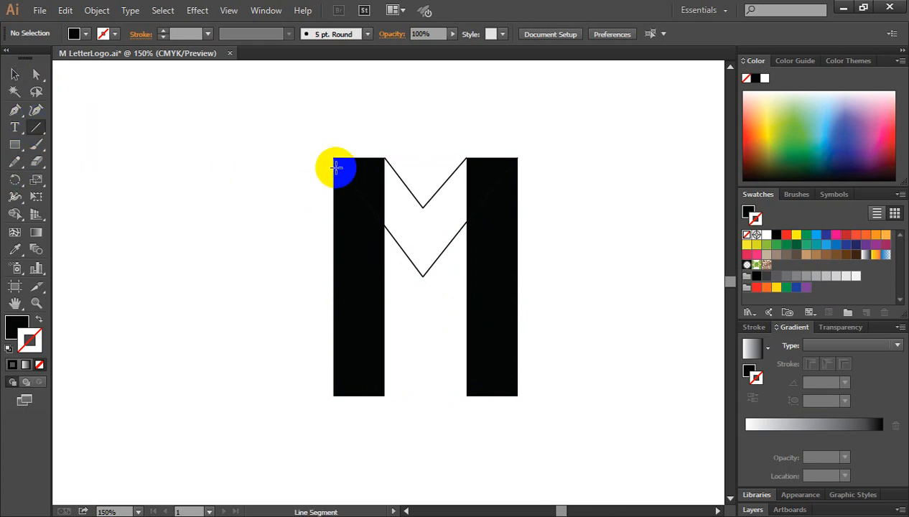
pyautogui.moveTo(332, 157); pyautogui.dragTo(385, 157)
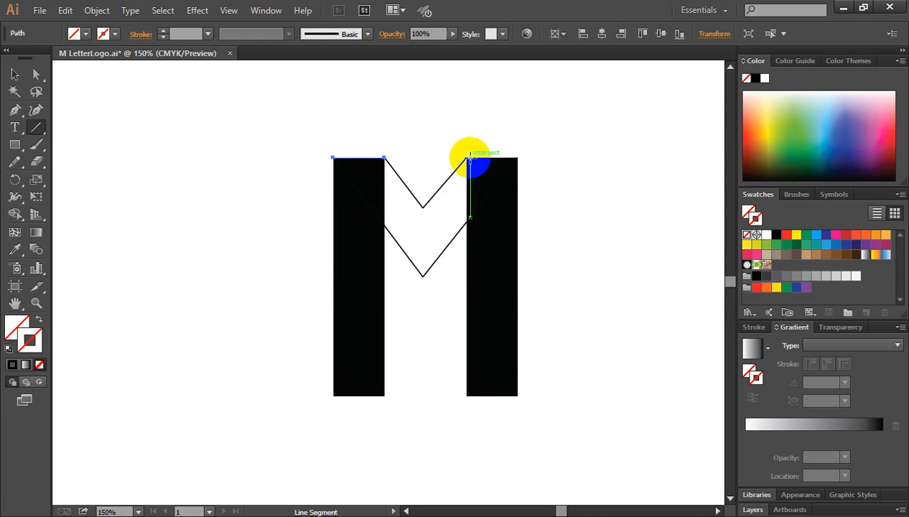
pyautogui.moveTo(466, 156); pyautogui.dragTo(518, 156)
# - Select all the V outline lines and merge them into one black-filled V shape with the Shape Builder tool
pyautogui.click(14, 74)
pyautogui.moveTo(317, 124); pyautogui.dragTo(591, 295)
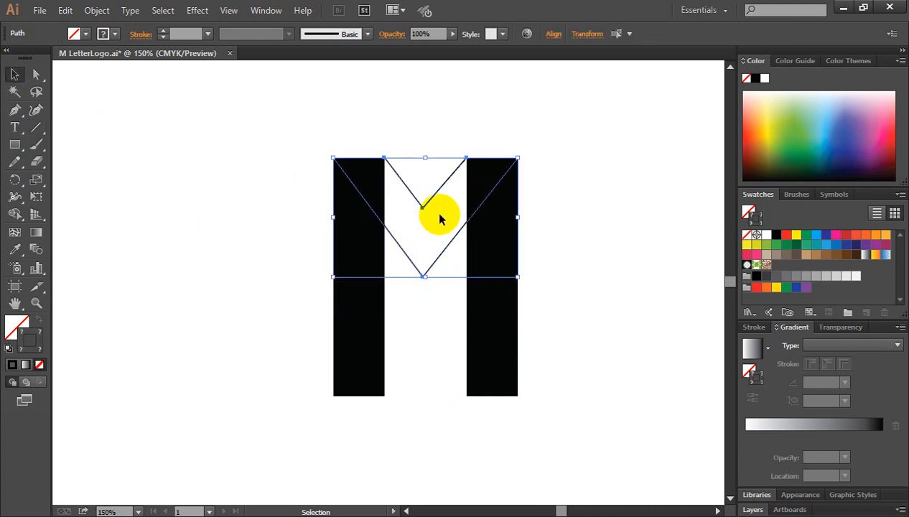
pyautogui.click(14, 214)
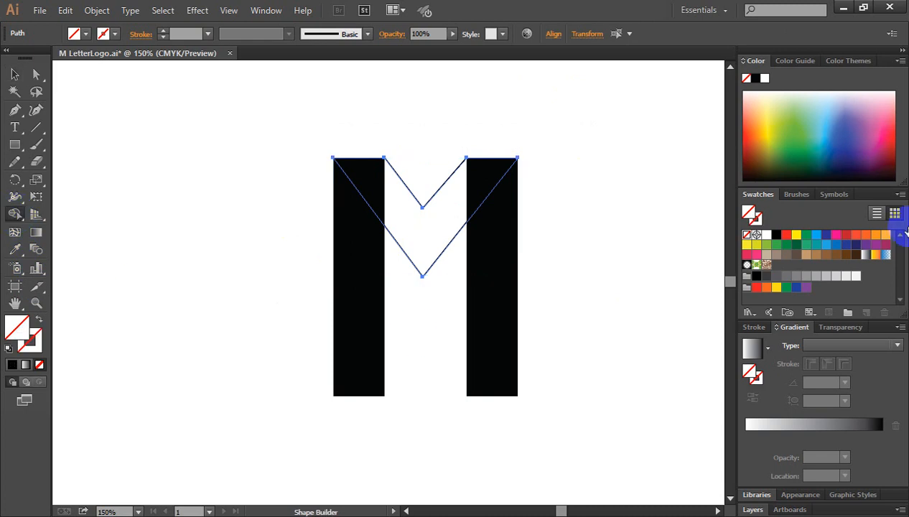
pyautogui.click(776, 237)
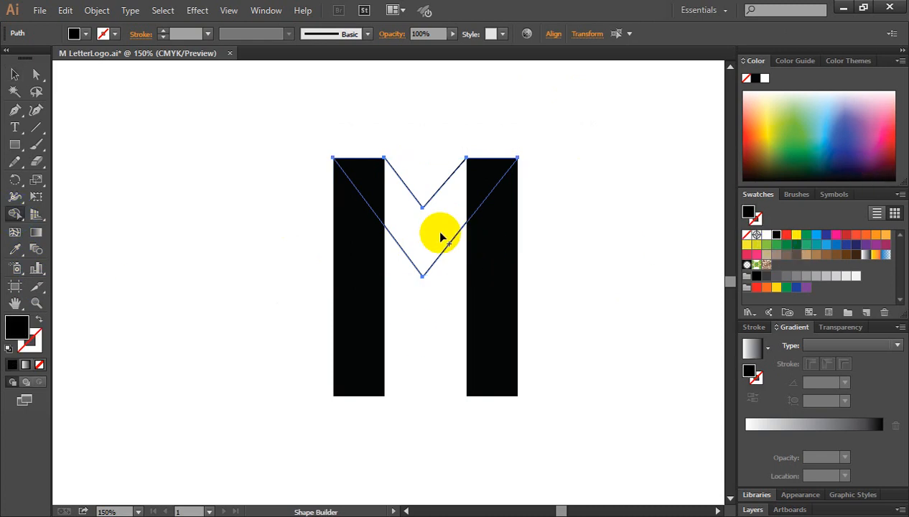
pyautogui.click(431, 232)
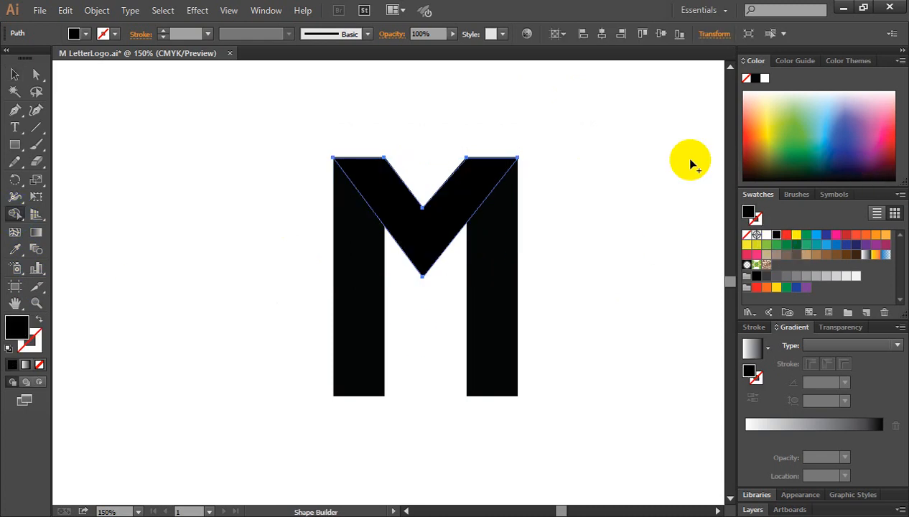
pyautogui.click(14, 74)
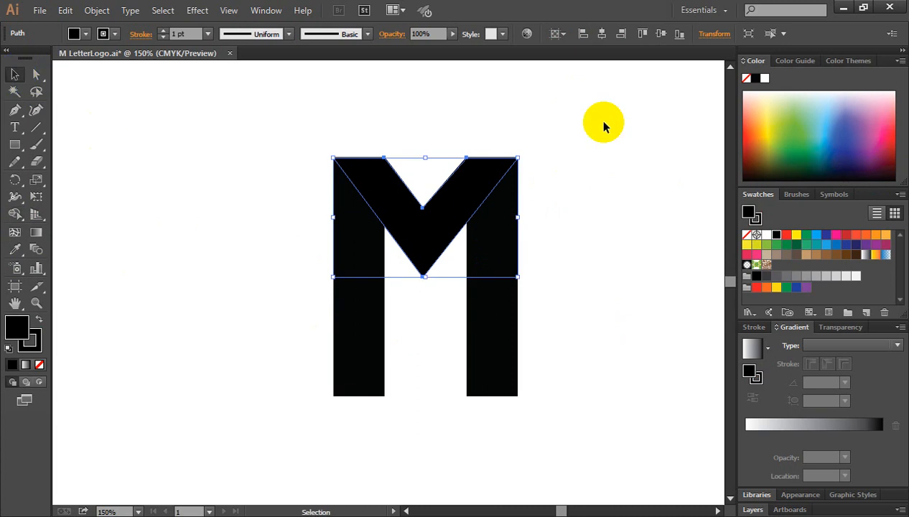
pyautogui.click(626, 192)
pyautogui.scroll(-2, 627, 188)
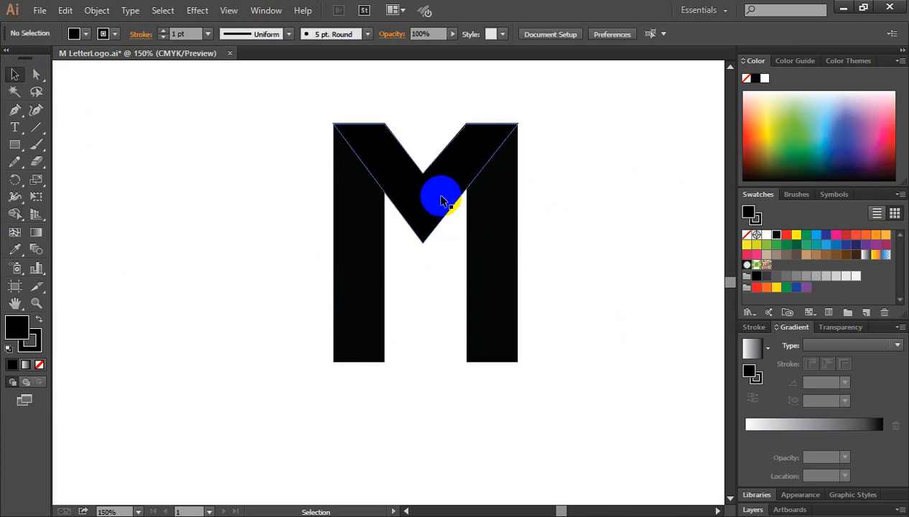
pyautogui.click(441, 200)
pyautogui.click(584, 190)
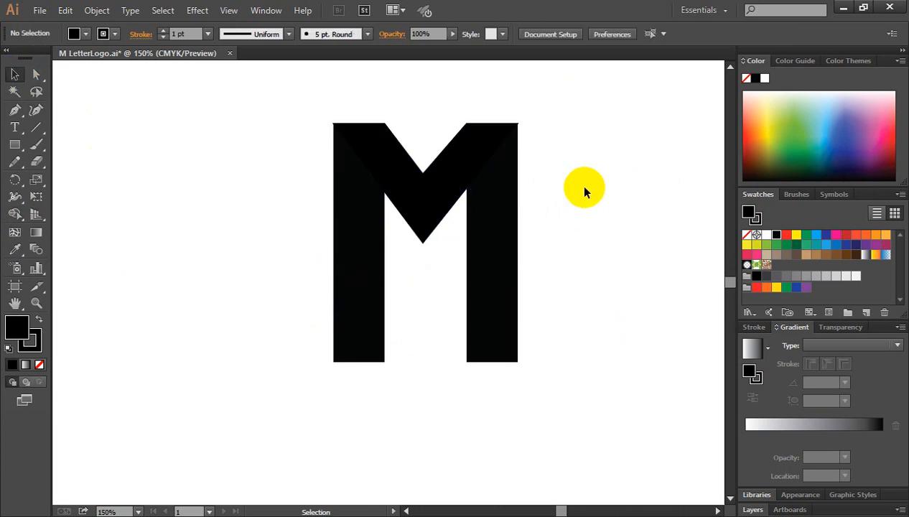
pyautogui.hotkey('ctrl', '-')
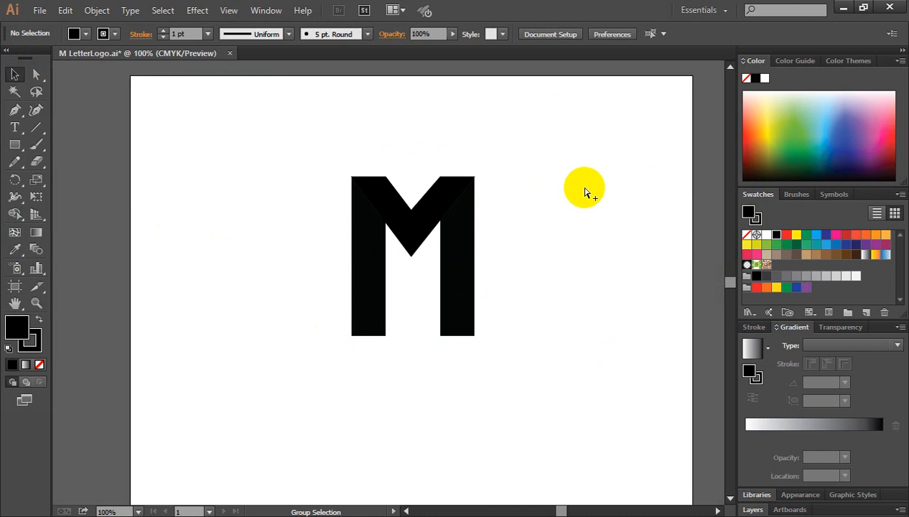
pyautogui.hotkey('ctrl', 'a')
pyautogui.click(572, 247)
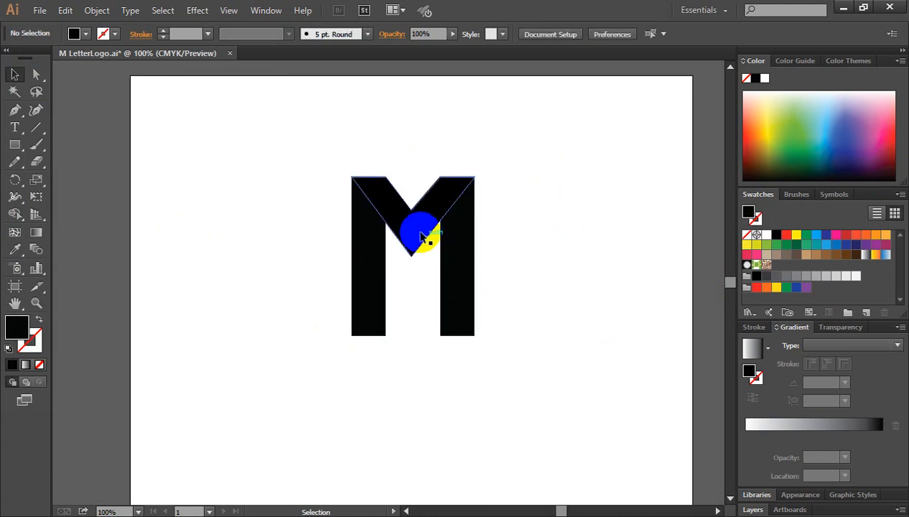
# - Remove the stroke from the black V shape
pyautogui.click(414, 240)
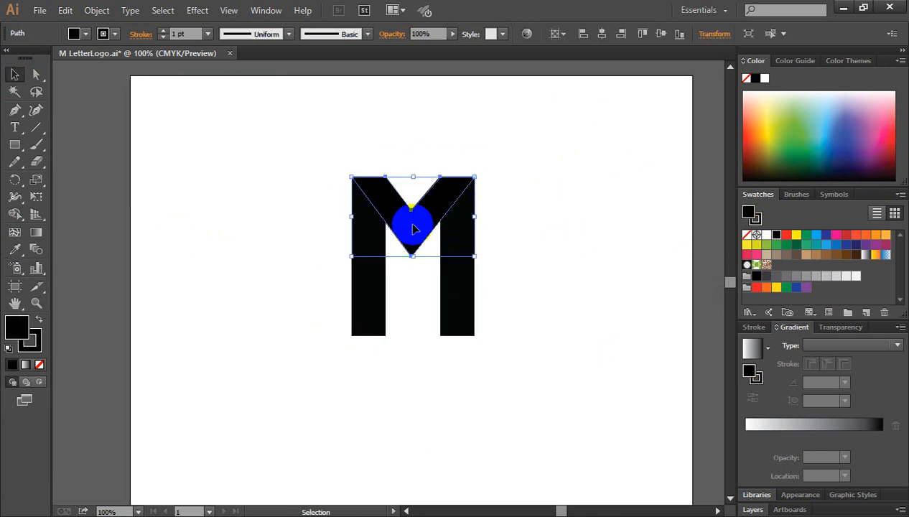
pyautogui.click(37, 334)
pyautogui.click(40, 364)
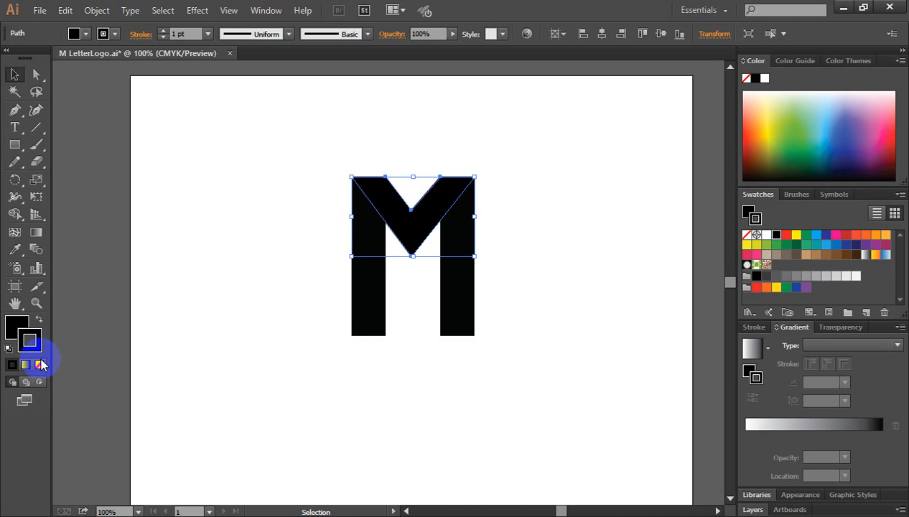
pyautogui.click(200, 312)
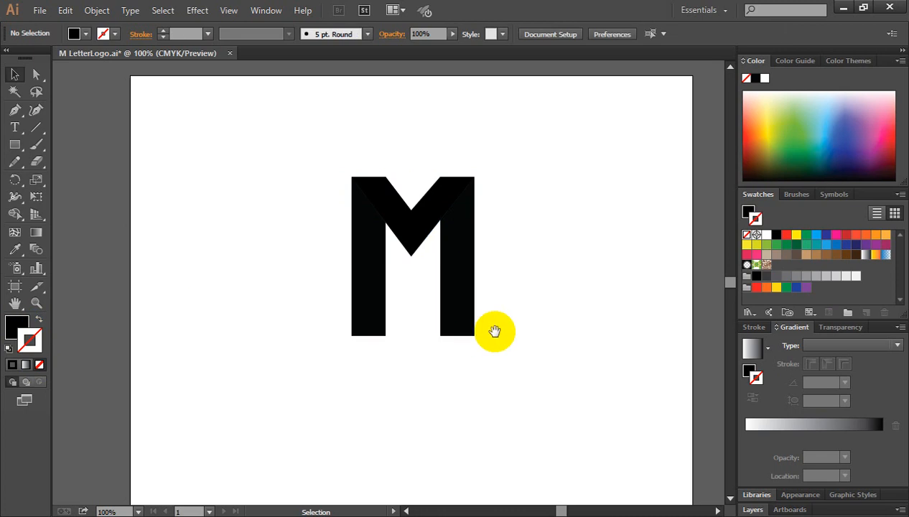
# - Move the anchor point at the V's upper inner notch slightly upward
pyautogui.moveTo(505, 325); pyautogui.dragTo(537, 306)
pyautogui.keyDown('ctrl'); pyautogui.click(438, 240); pyautogui.keyUp('ctrl')
pyautogui.keyDown('ctrl'); pyautogui.click(399, 257); pyautogui.keyUp('ctrl')
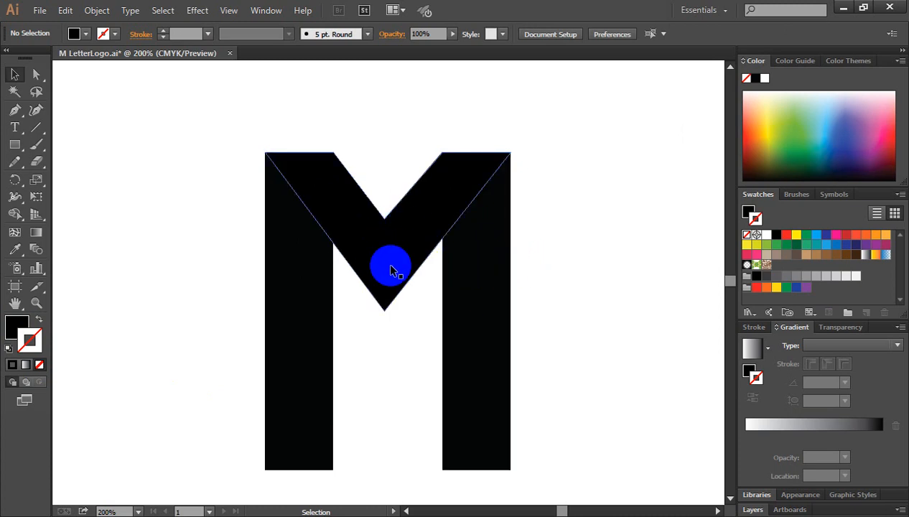
pyautogui.click(37, 74)
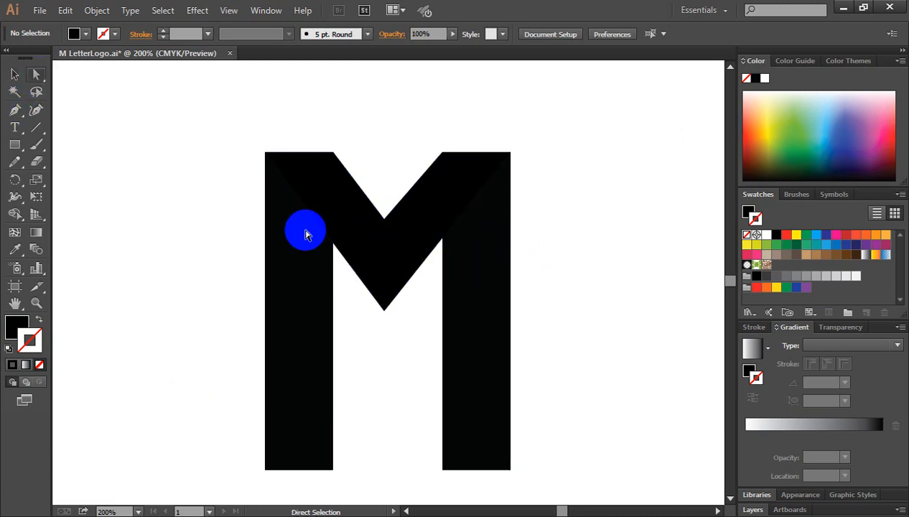
pyautogui.click(384, 218)
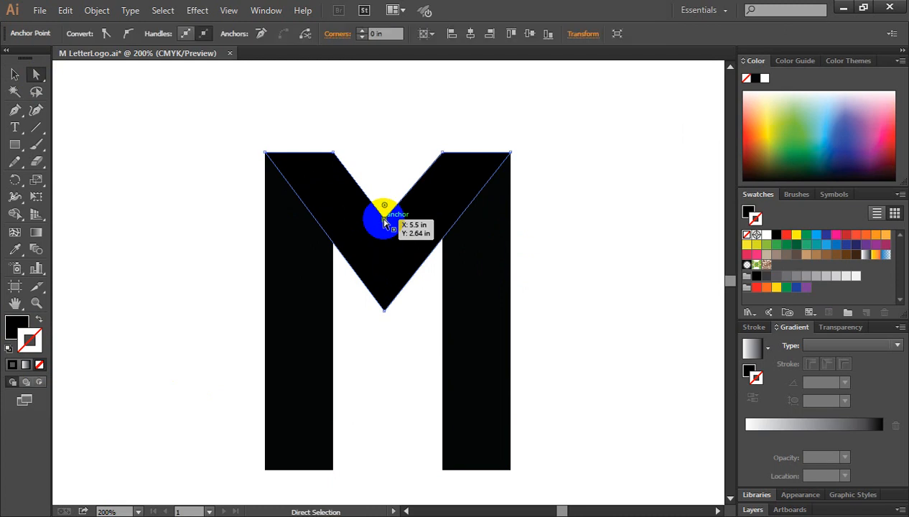
pyautogui.click(619, 282)
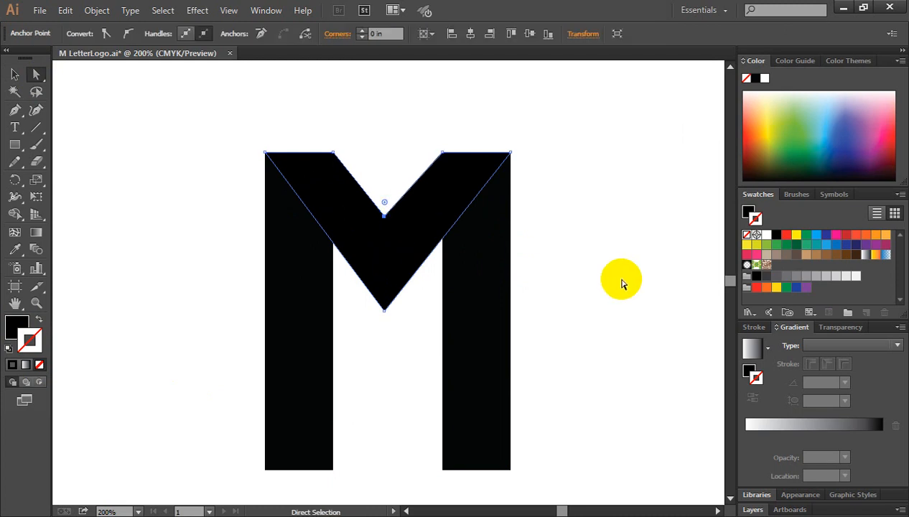
pyautogui.hotkey('ctrl', '-')
pyautogui.hotkey('ctrl', '-')
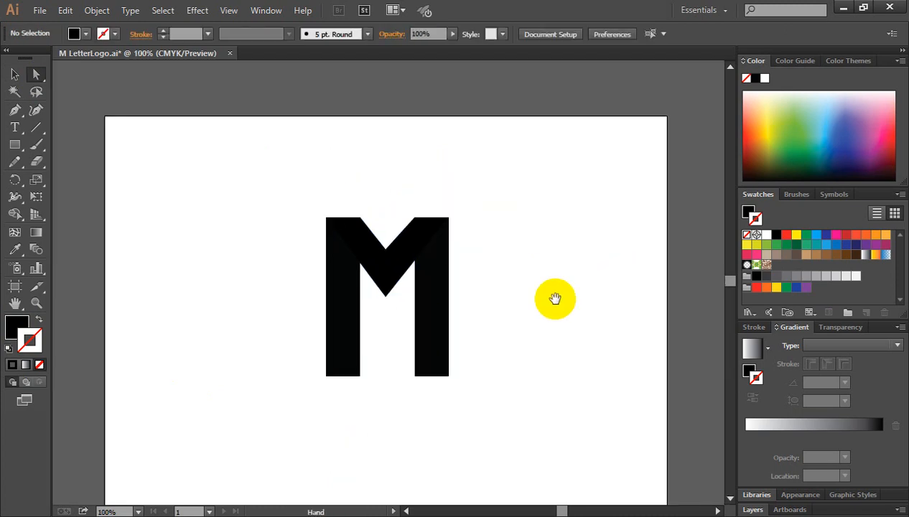
pyautogui.moveTo(552, 301); pyautogui.dragTo(569, 233)
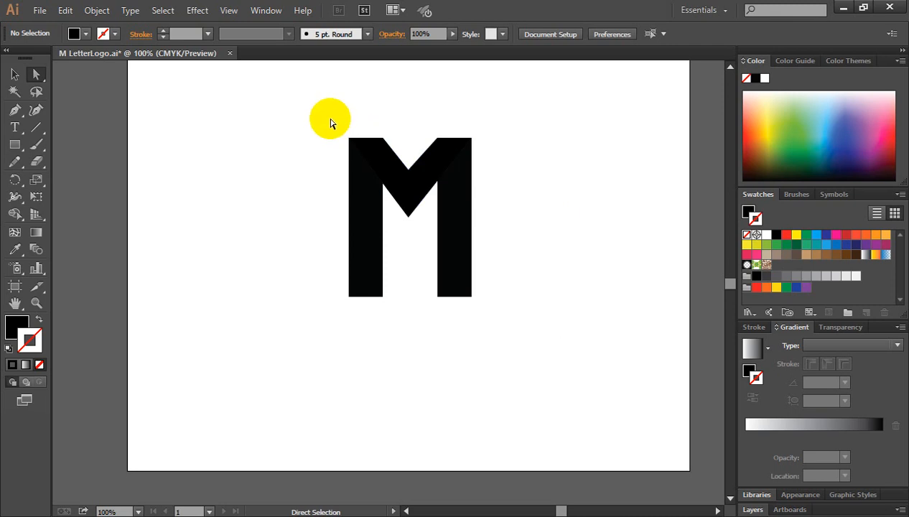
# - Move the anchor point at the V's lower tip slightly downward
pyautogui.click(12, 75)
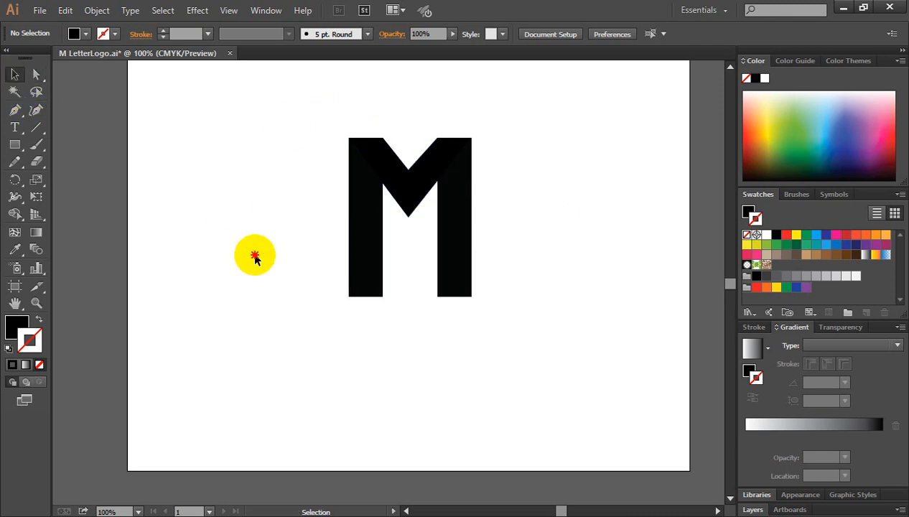
pyautogui.keyDown('ctrl'); pyautogui.click(406, 203); pyautogui.keyUp('ctrl')
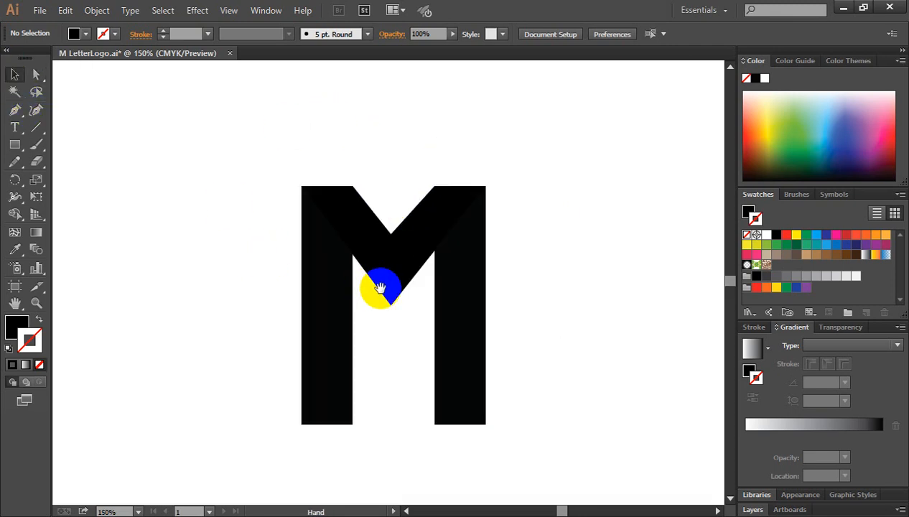
pyautogui.moveTo(379, 285); pyautogui.dragTo(391, 256)
pyautogui.click(402, 239)
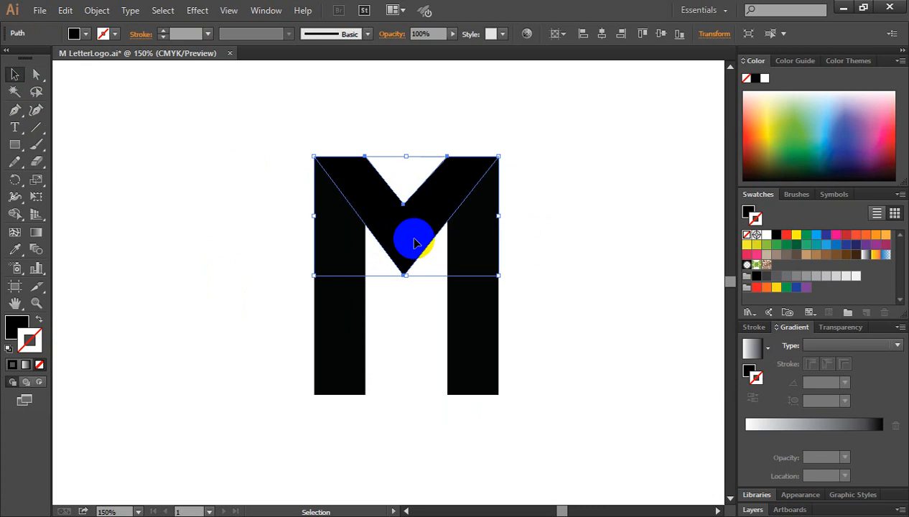
pyautogui.click(37, 75)
pyautogui.click(405, 276)
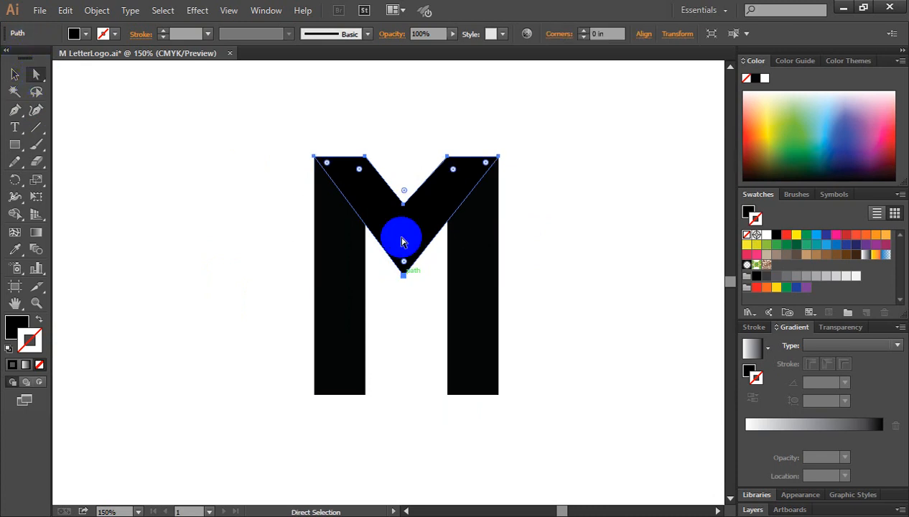
pyautogui.click(404, 279)
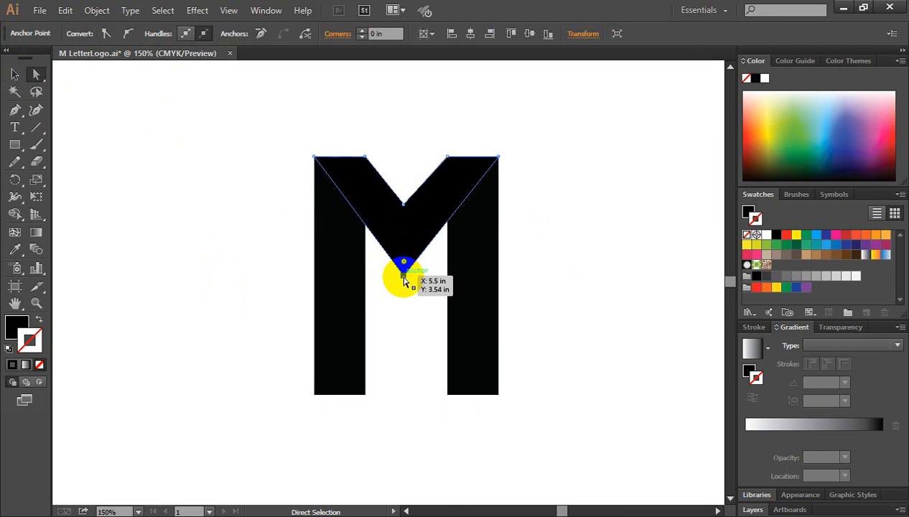
pyautogui.click(573, 280)
pyautogui.hotkey('ctrl', '-')
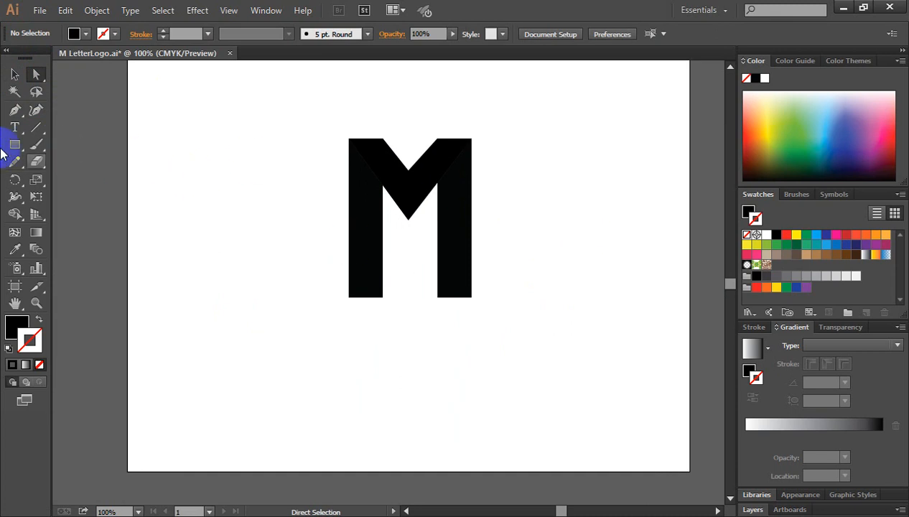
# - Draw a rectangle that covers the whole M, from its upper-left corner to the right bar's lower outer corner
pyautogui.moveTo(12, 149); pyautogui.dragTo(65, 144)
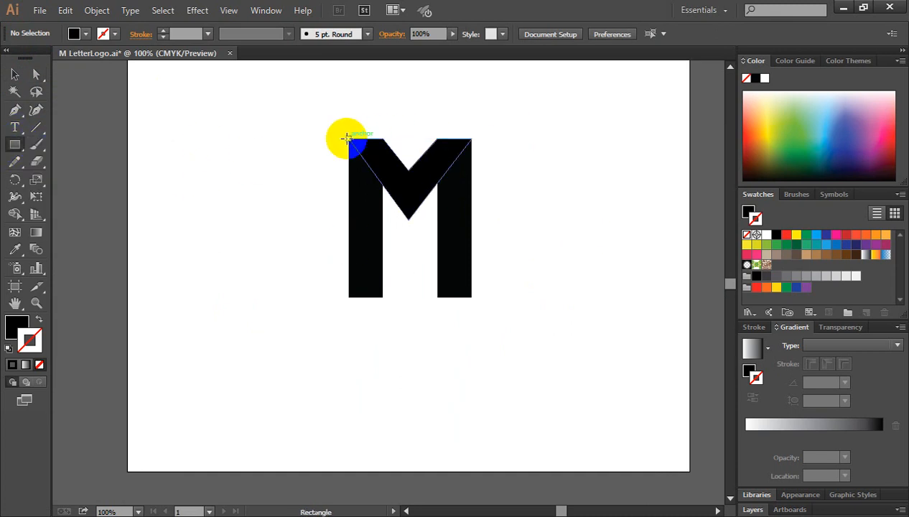
pyautogui.moveTo(347, 137); pyautogui.dragTo(470, 296)
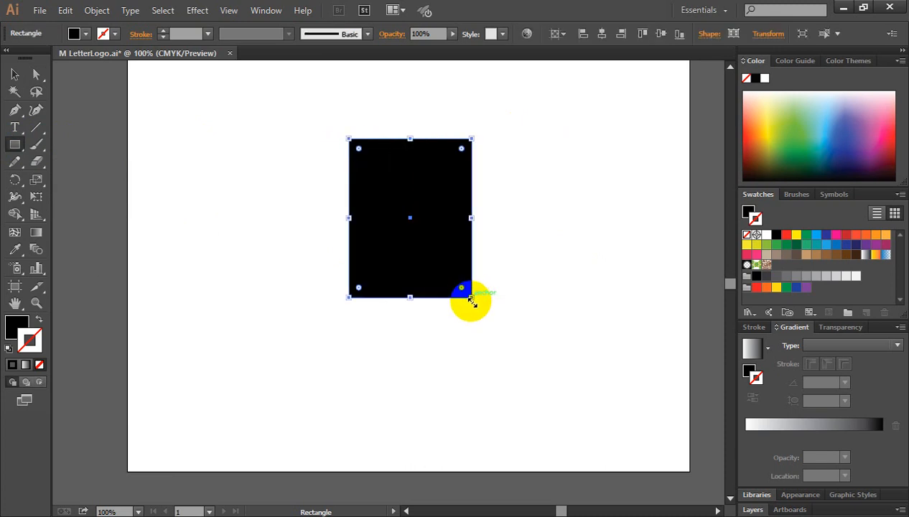
pyautogui.click(16, 75)
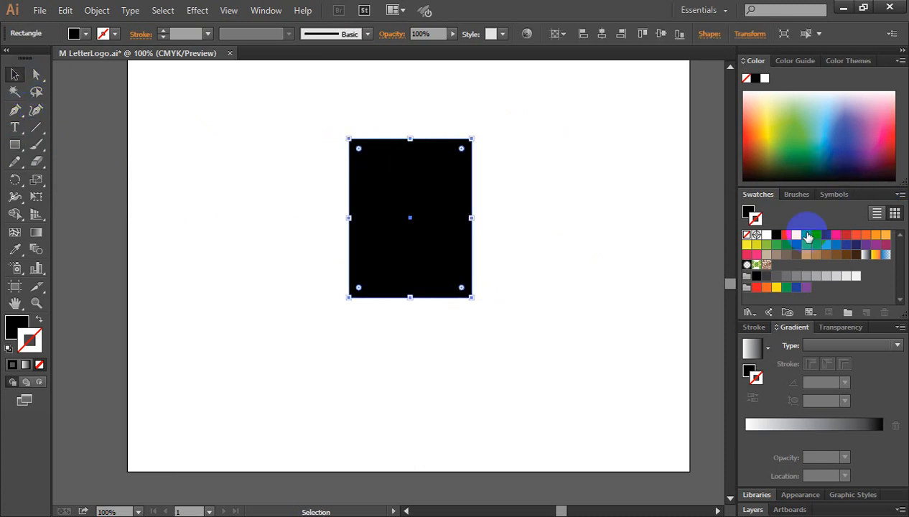
# - Give the rectangle over the M a green fill with no stroke and set its opacity to 42%
pyautogui.click(806, 235)
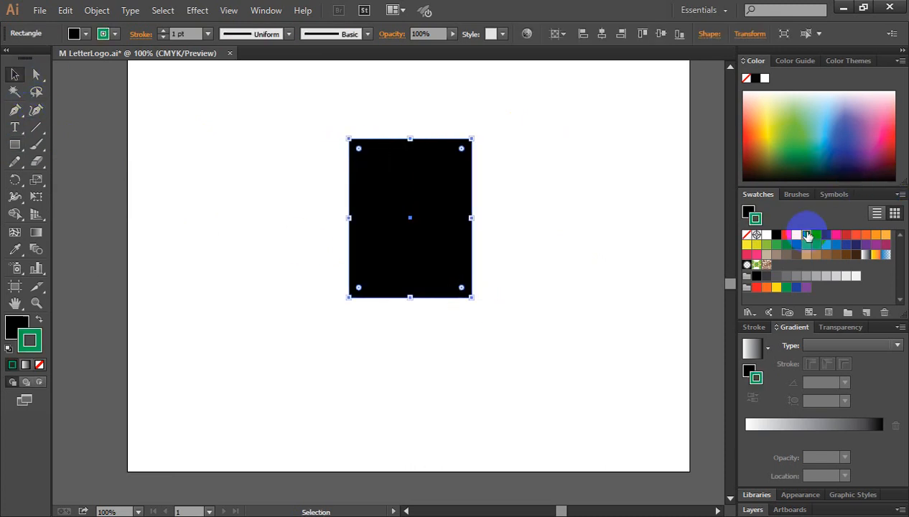
pyautogui.click(38, 320)
pyautogui.click(40, 366)
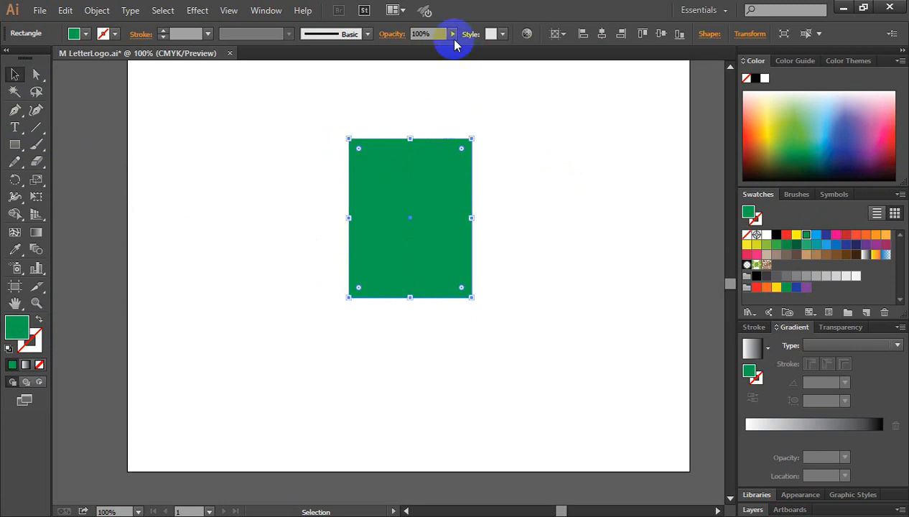
pyautogui.moveTo(451, 36); pyautogui.dragTo(418, 55)
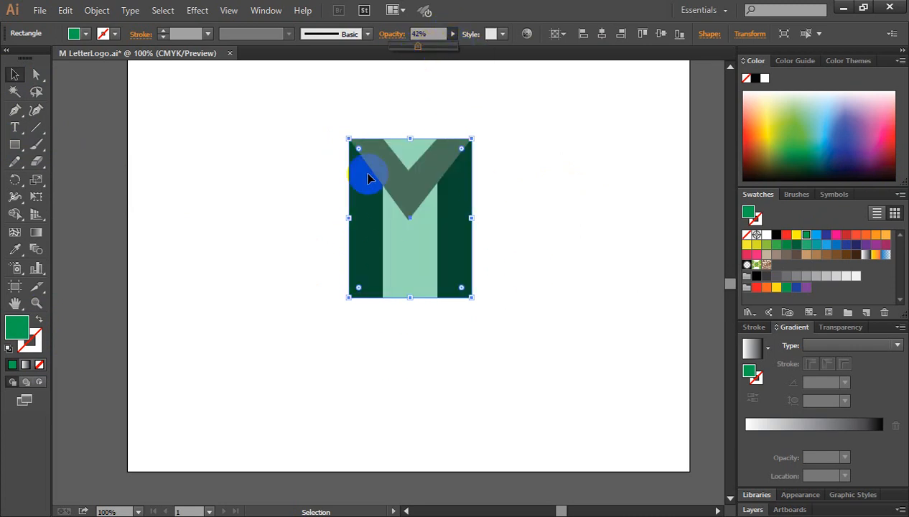
pyautogui.click(544, 203)
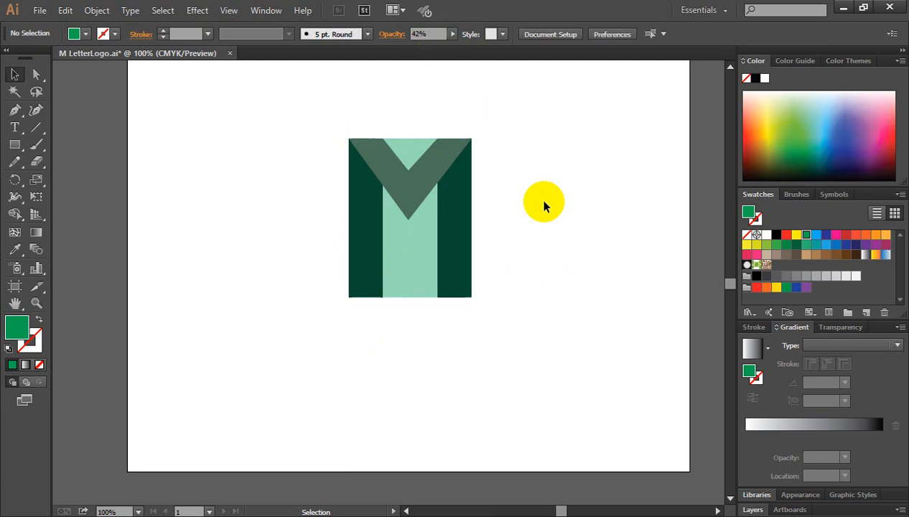
# - Round only the green rectangle's lower-left corner to a radius of 1.63 in
pyautogui.click(408, 264)
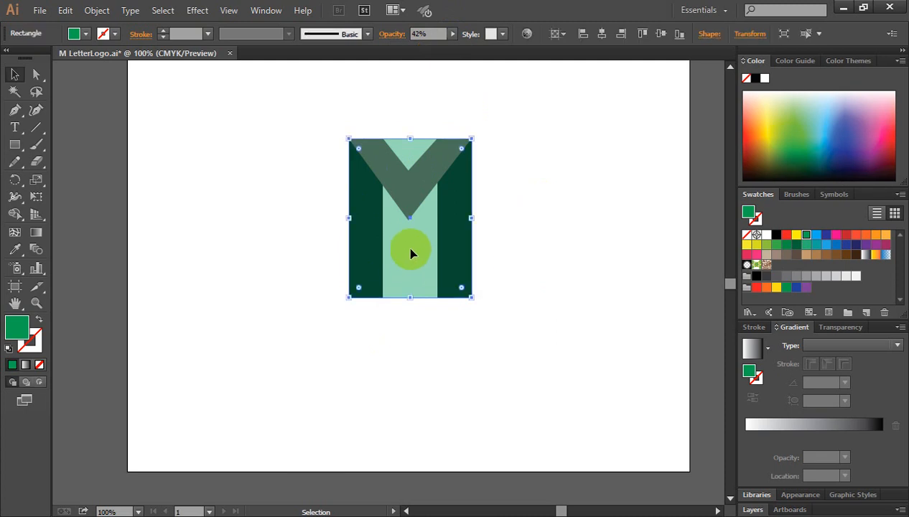
pyautogui.click(37, 75)
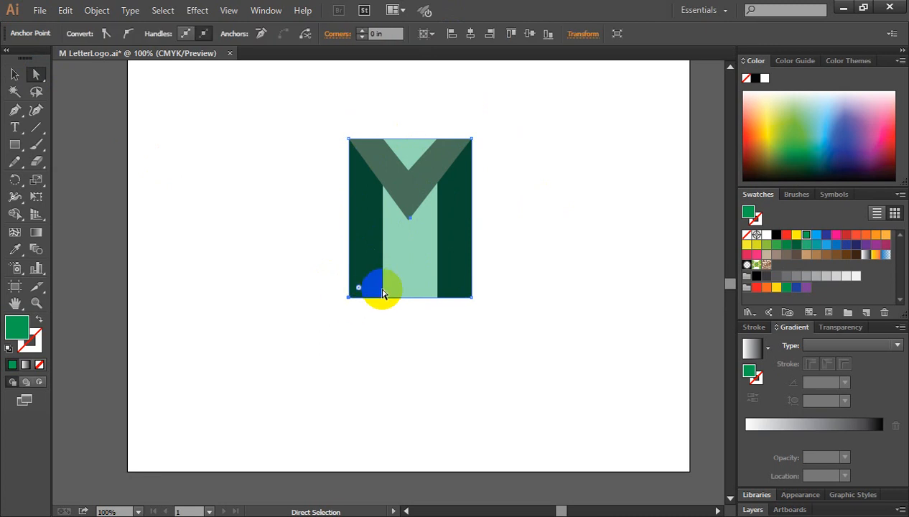
pyautogui.moveTo(359, 290); pyautogui.dragTo(473, 266)
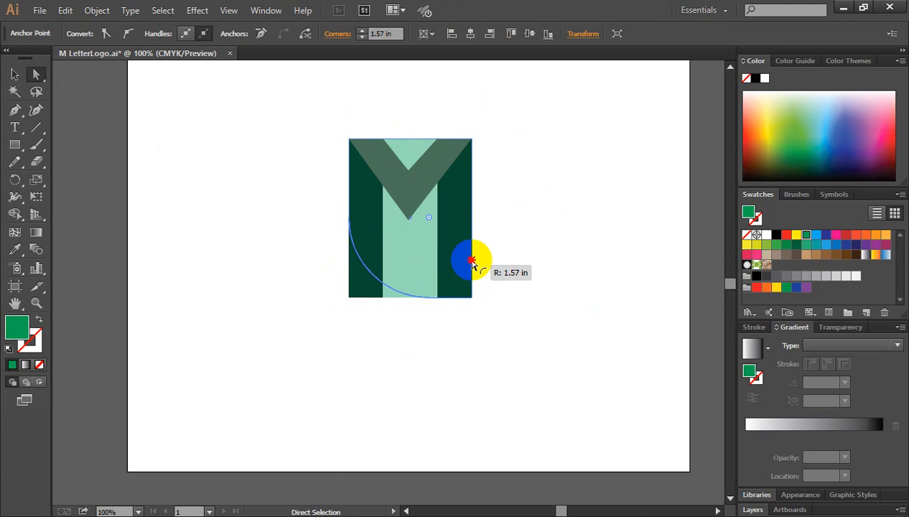
pyautogui.moveTo(472, 264); pyautogui.dragTo(473, 263)
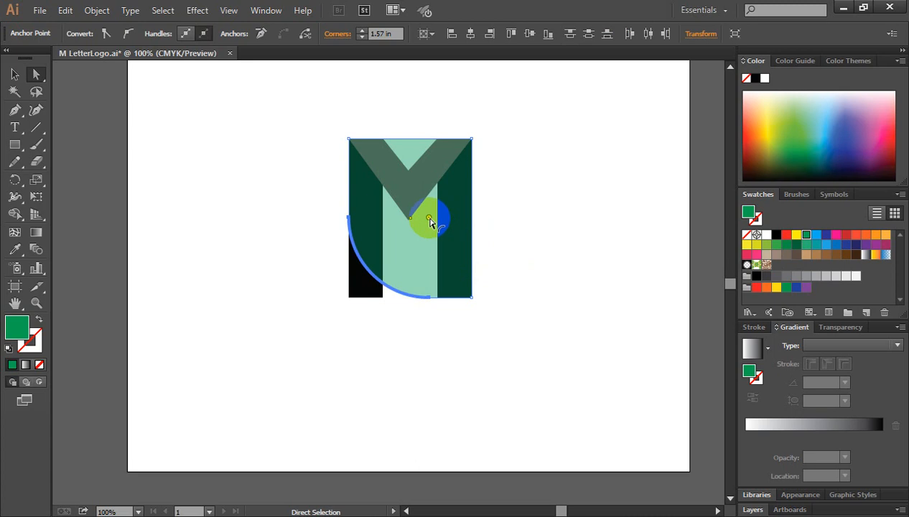
pyautogui.moveTo(430, 221); pyautogui.dragTo(435, 220)
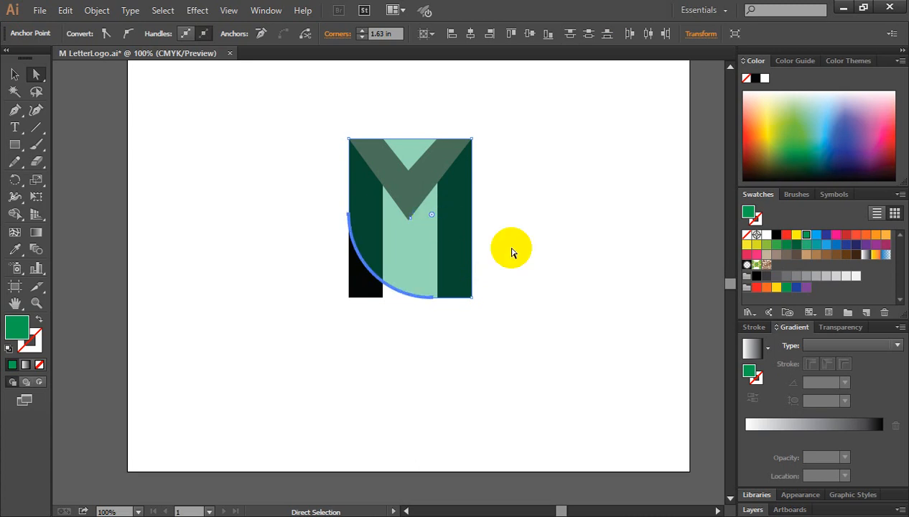
pyautogui.click(14, 74)
pyautogui.click(486, 337)
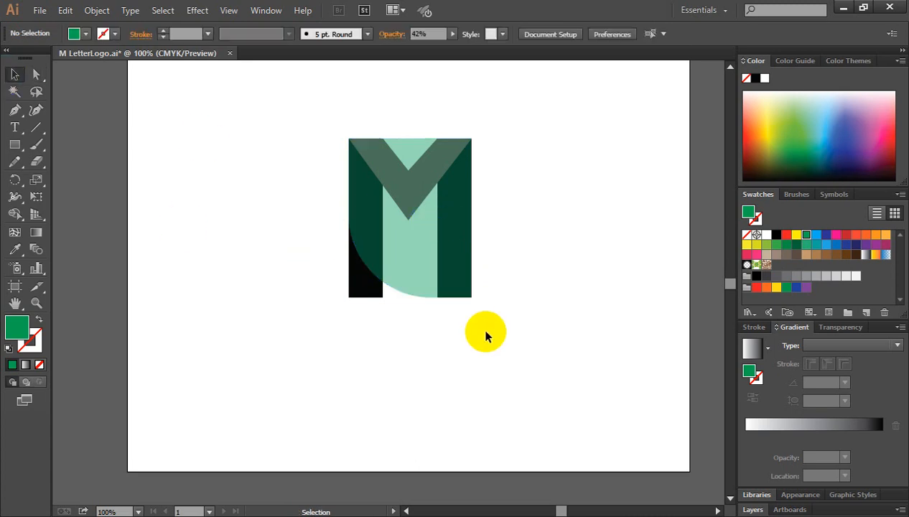
pyautogui.click(415, 252)
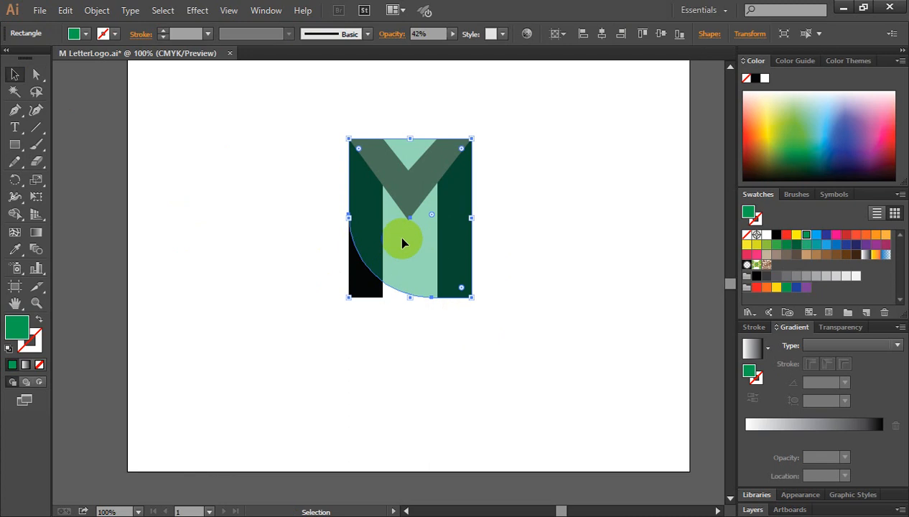
pyautogui.scroll(-2, 533, 223)
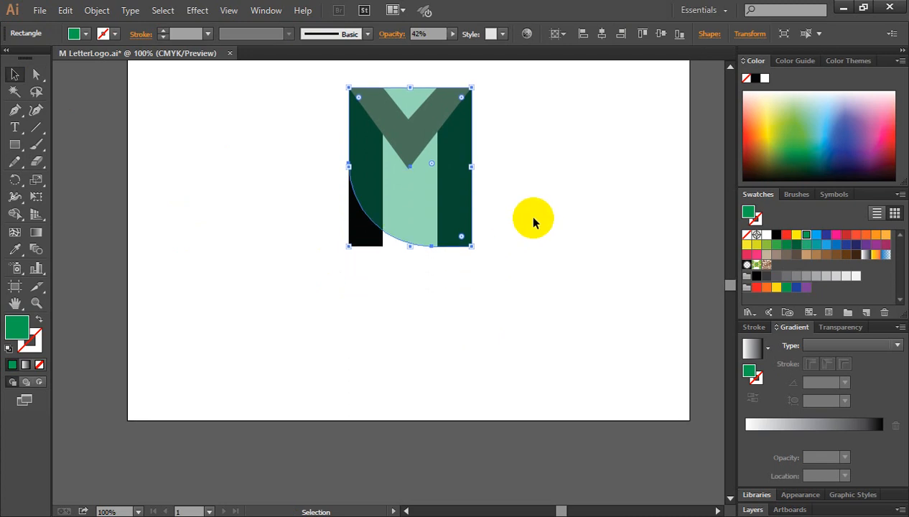
pyautogui.hotkey('ctrl', '-')
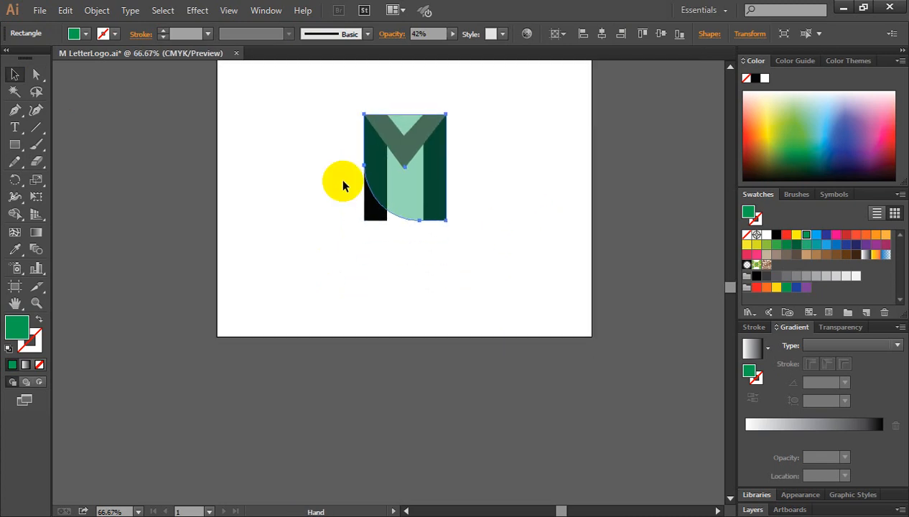
pyautogui.scroll(-1, 339, 179)
pyautogui.click(394, 171)
pyautogui.rightClick(394, 170)
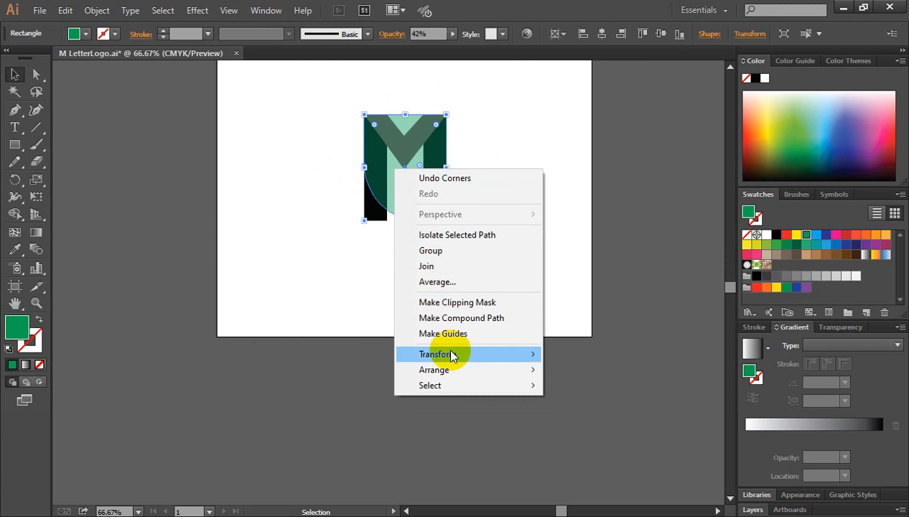
pyautogui.moveTo(451, 353)
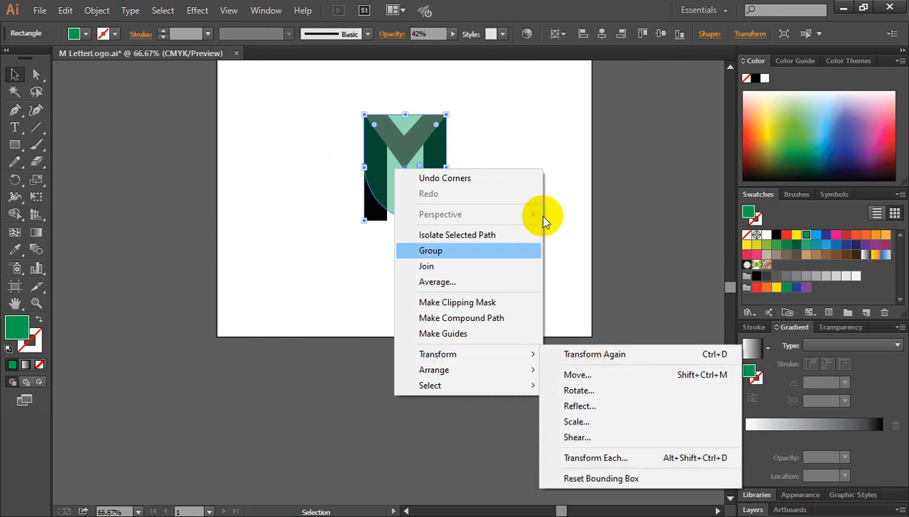
pyautogui.click(581, 185)
pyautogui.scroll(-2, 395, 161)
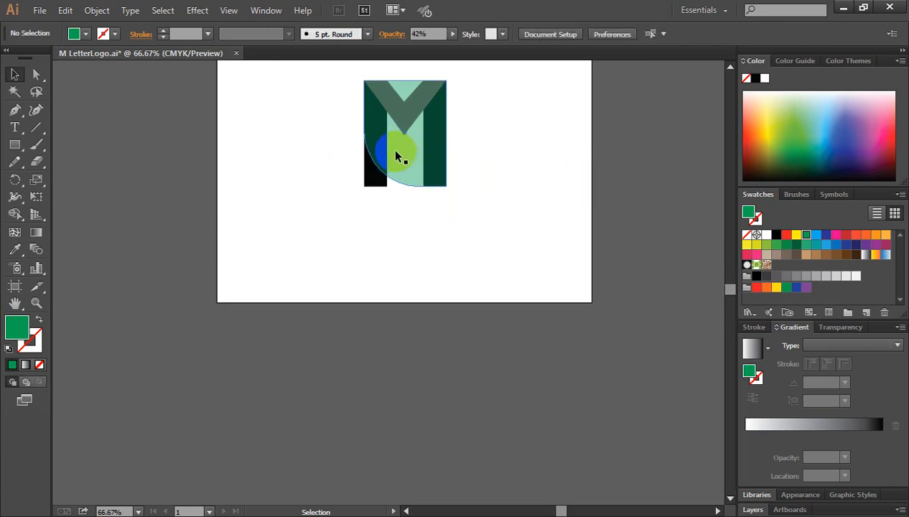
pyautogui.rightClick(381, 124)
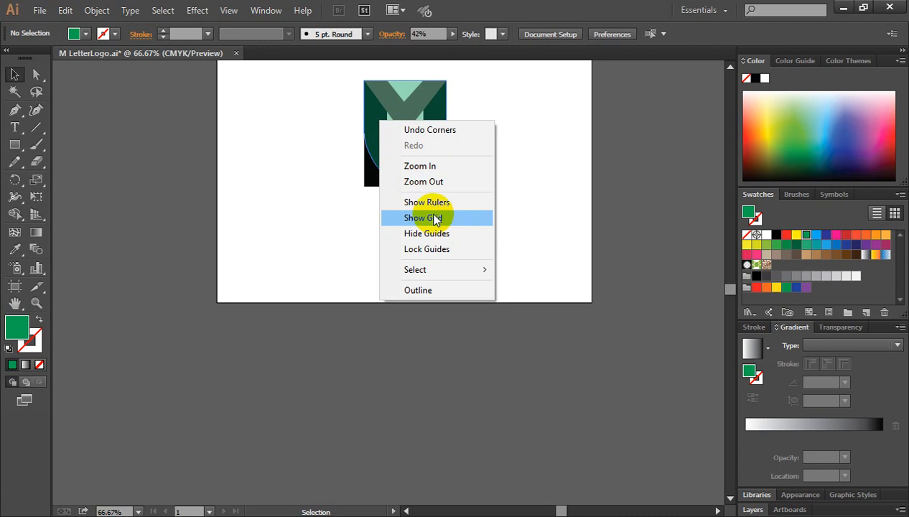
pyautogui.click(546, 194)
# - Reflect a copy of the green rounded rectangle across the vertical axis, in place over the M
pyautogui.click(396, 148)
pyautogui.rightClick(400, 144)
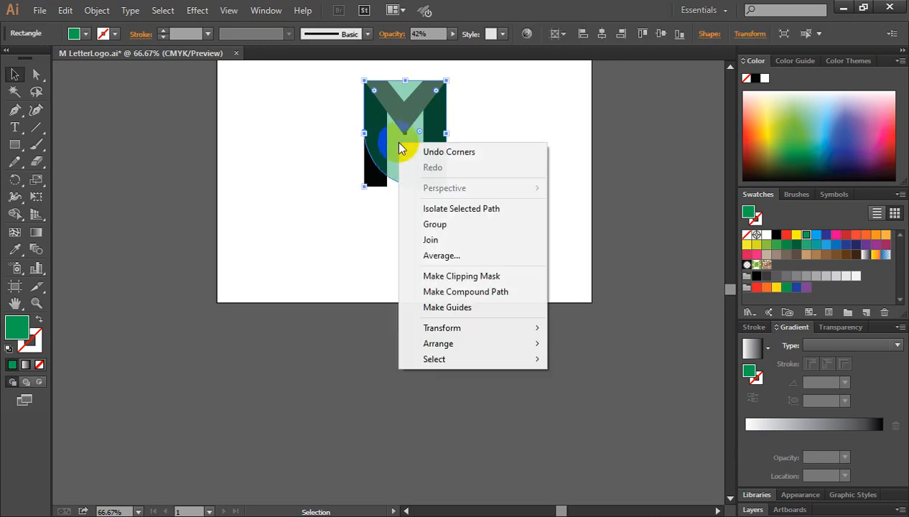
pyautogui.moveTo(451, 327)
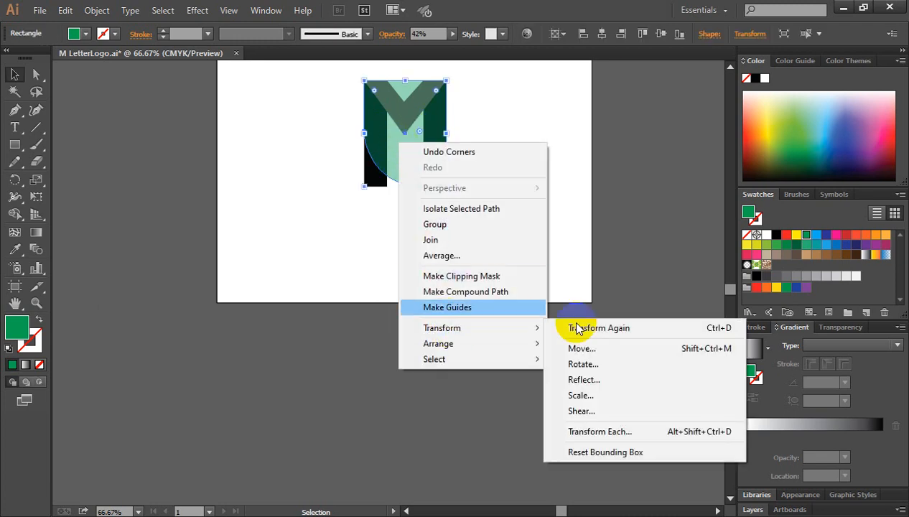
pyautogui.click(584, 379)
pyautogui.moveTo(598, 113); pyautogui.dragTo(564, 59)
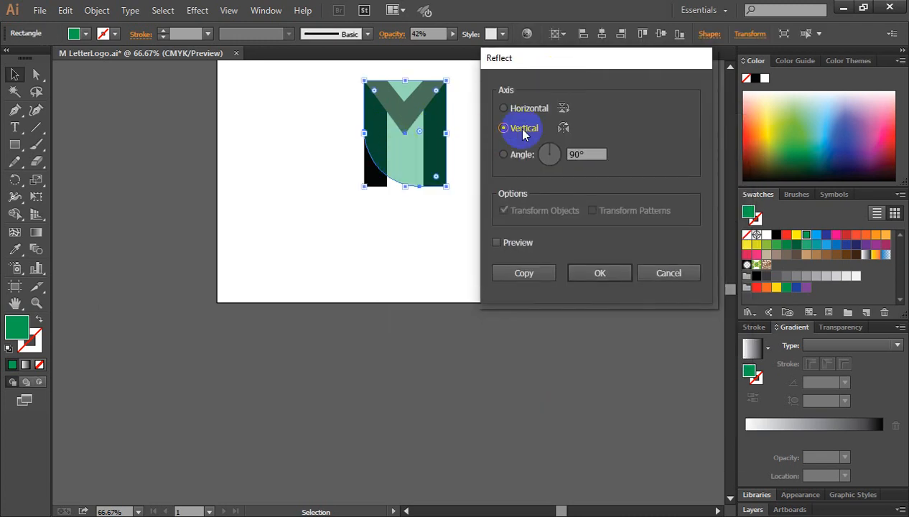
pyautogui.click(525, 274)
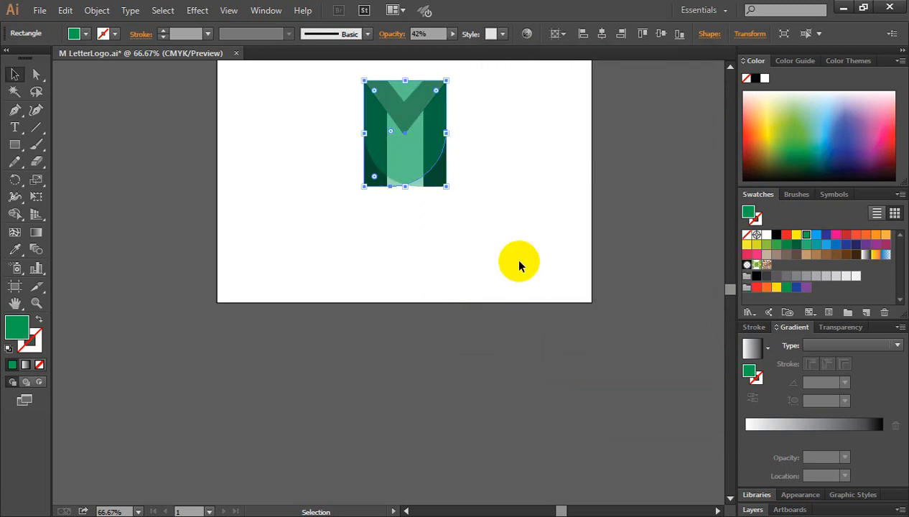
pyautogui.click(517, 263)
# - Cut away the lower corners where the two green rectangles do not overlap with the Shape Builder, leaving a pointed shield
pyautogui.hotkey('ctrl', 'space')
pyautogui.click(410, 240)
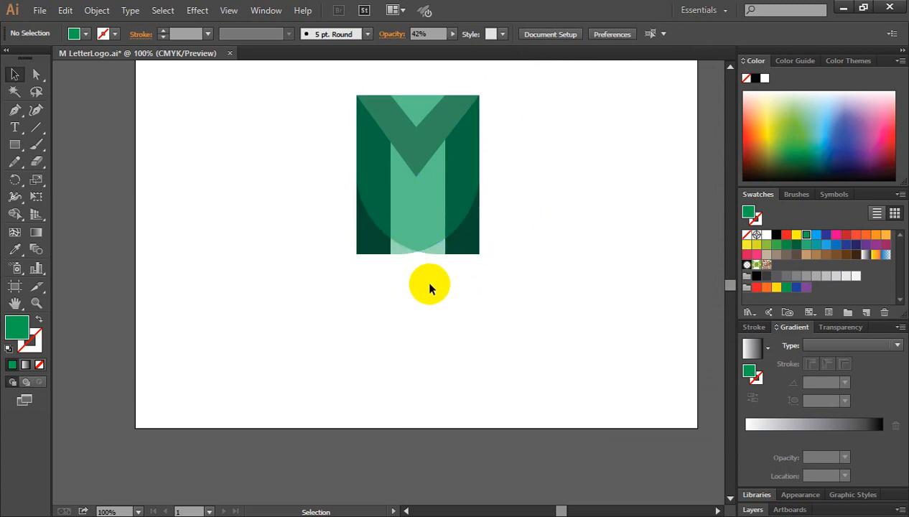
pyautogui.moveTo(427, 284); pyautogui.dragTo(422, 238)
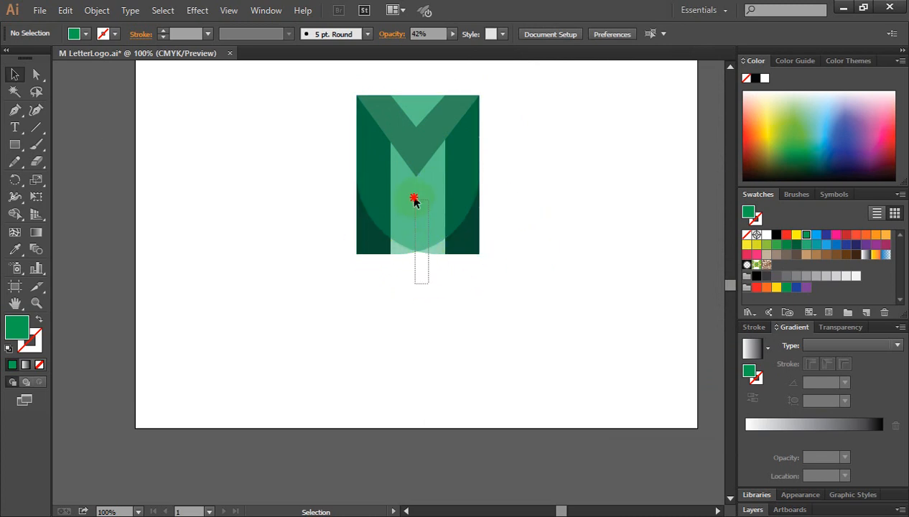
pyautogui.moveTo(414, 200); pyautogui.dragTo(424, 231)
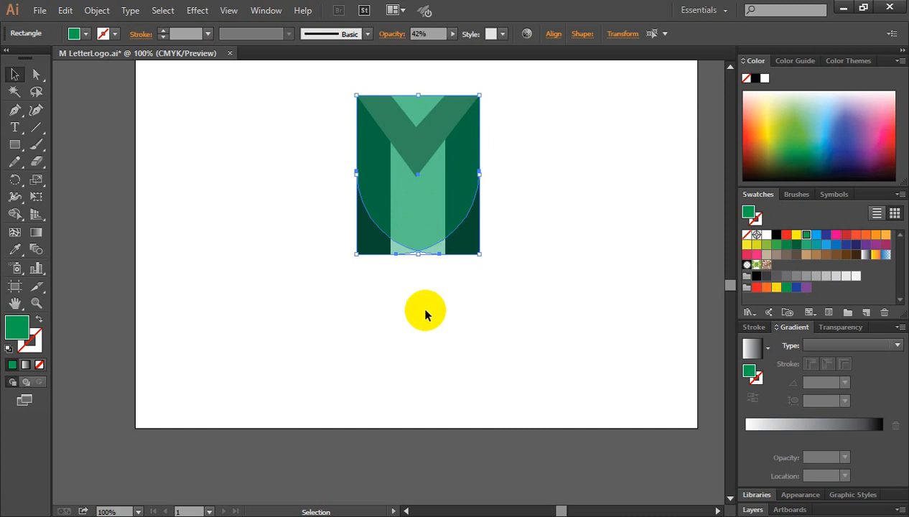
pyautogui.click(422, 282)
pyautogui.moveTo(423, 282); pyautogui.dragTo(412, 214)
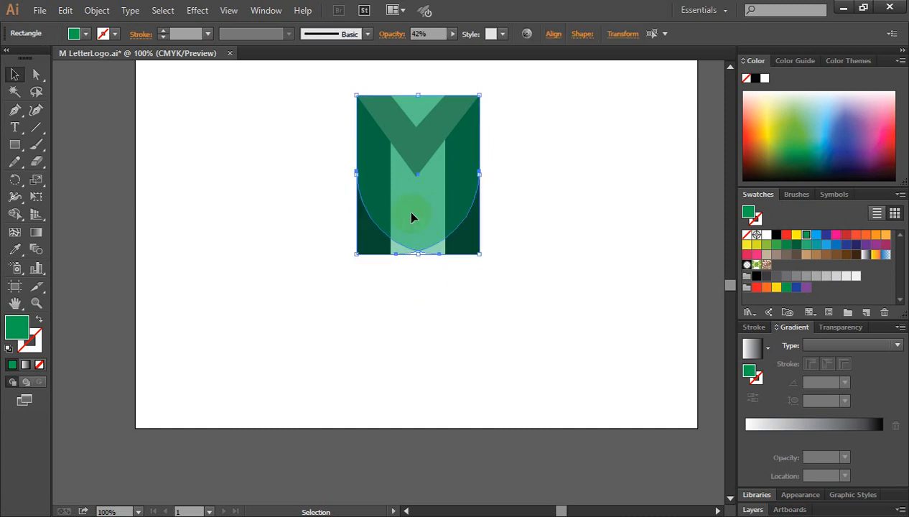
pyautogui.click(17, 218)
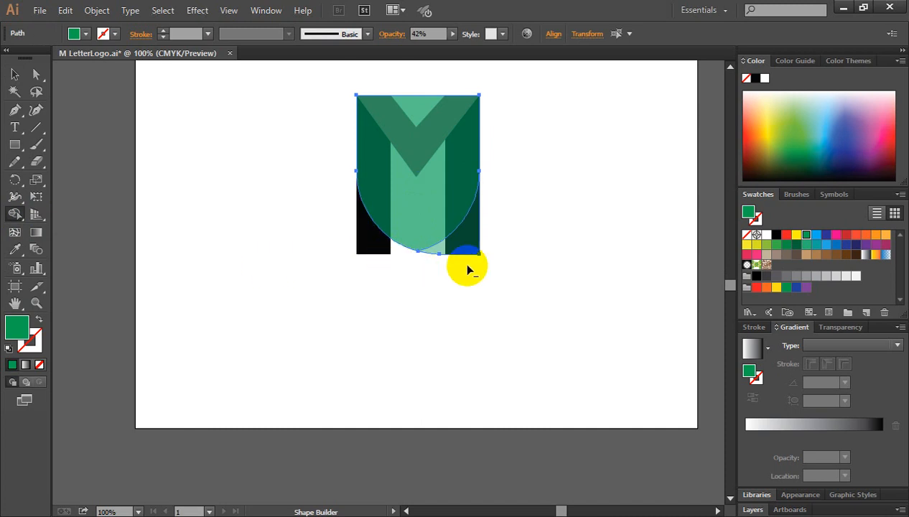
pyautogui.keyDown('alt'); pyautogui.click(467, 245); pyautogui.keyUp('alt')
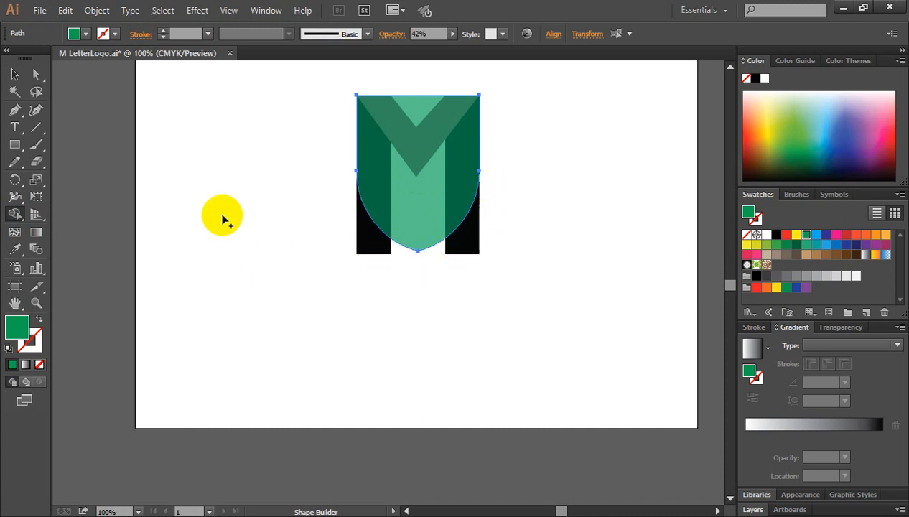
pyautogui.click(14, 74)
pyautogui.click(290, 248)
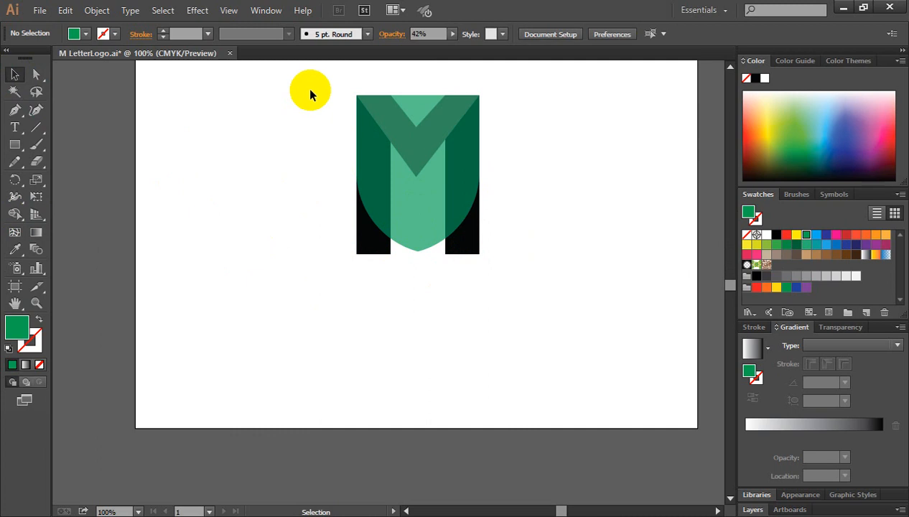
# - Remove the black lower corners of the M's two bars that extend beyond the shield with the Shape Builder
pyautogui.moveTo(434, 188); pyautogui.dragTo(532, 296)
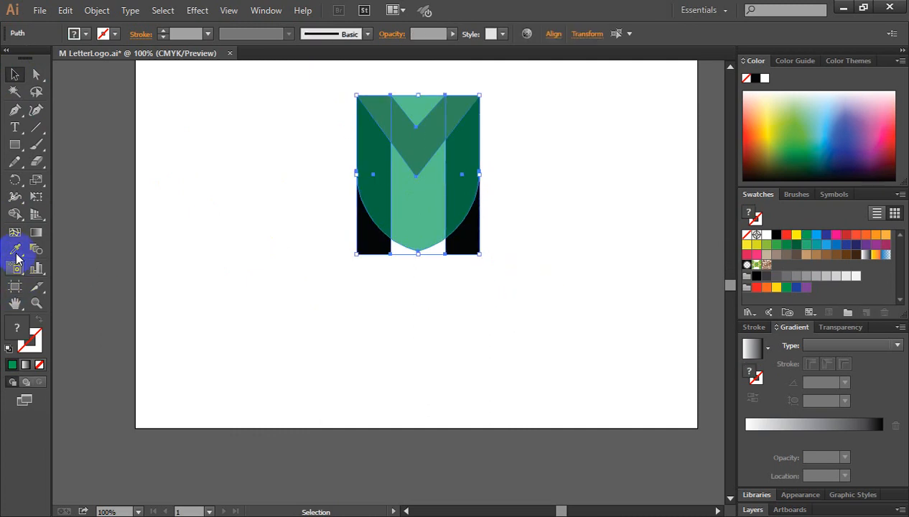
pyautogui.click(16, 214)
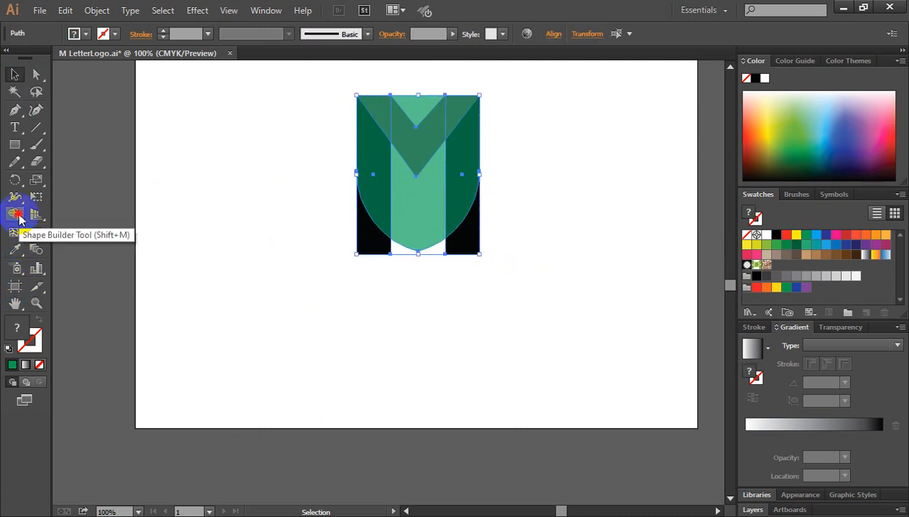
pyautogui.keyDown('alt'); pyautogui.click(365, 246); pyautogui.keyUp('alt')
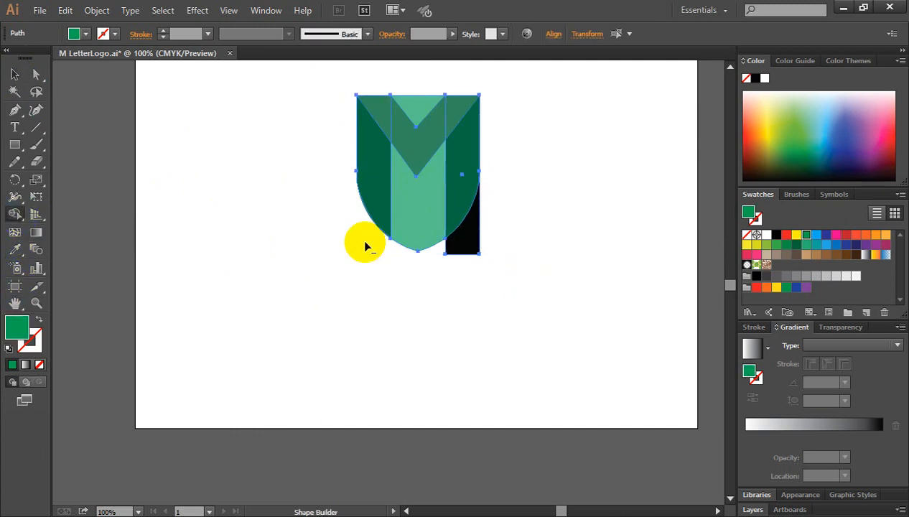
pyautogui.keyDown('alt'); pyautogui.click(473, 242); pyautogui.keyUp('alt')
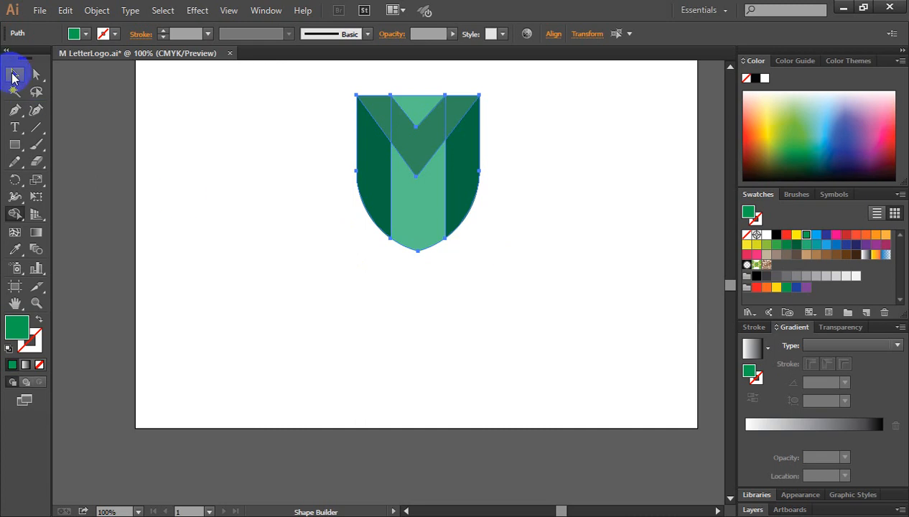
pyautogui.click(14, 75)
pyautogui.click(415, 302)
pyautogui.scroll(2, 508, 316)
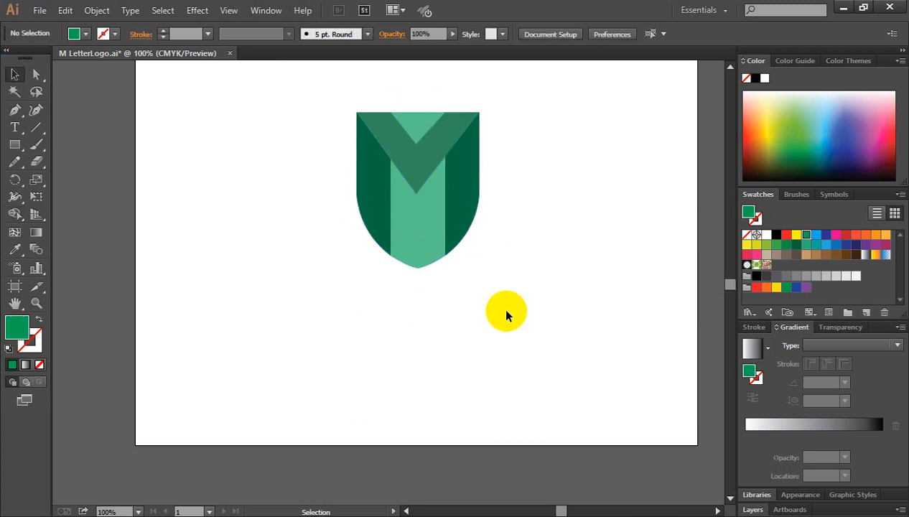
# - Move the top green shield to the empty area left of the M and delete the other green shield covering the M
pyautogui.click(440, 223)
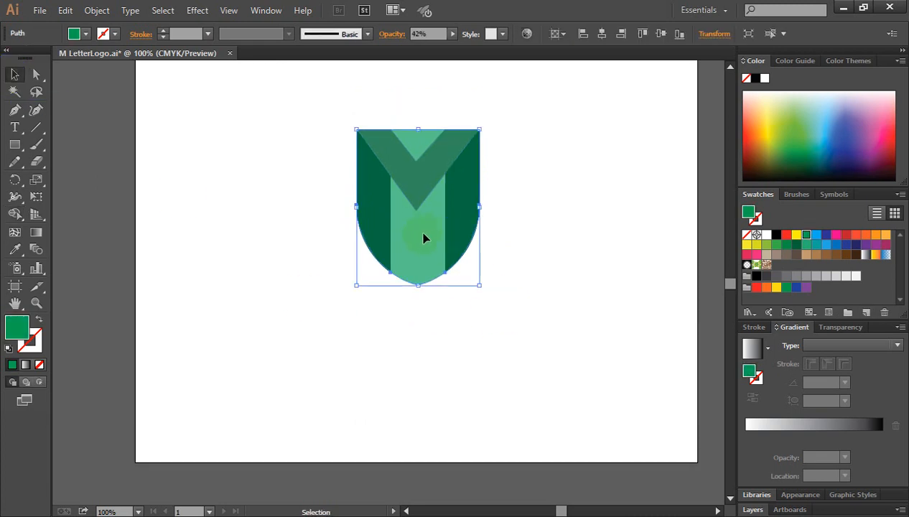
pyautogui.moveTo(430, 238); pyautogui.dragTo(245, 247)
pyautogui.click(316, 341)
pyautogui.click(421, 248)
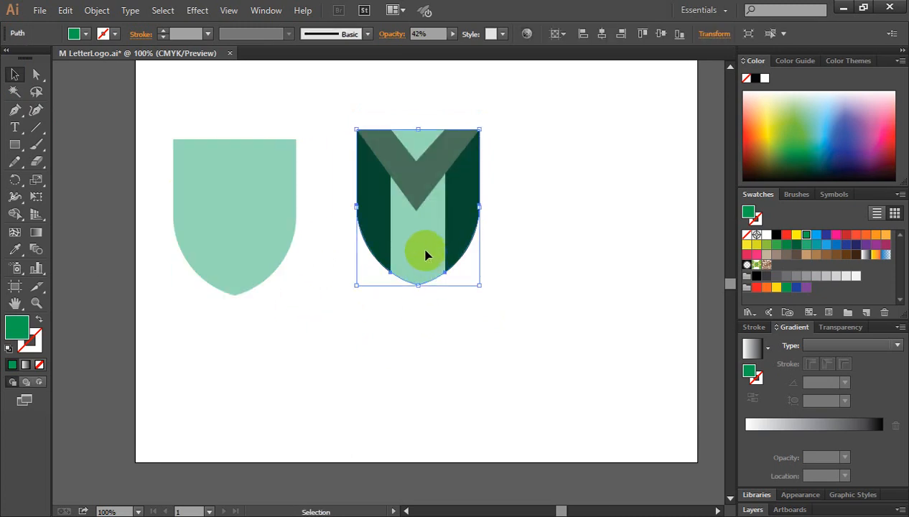
pyautogui.moveTo(416, 245); pyautogui.dragTo(607, 269)
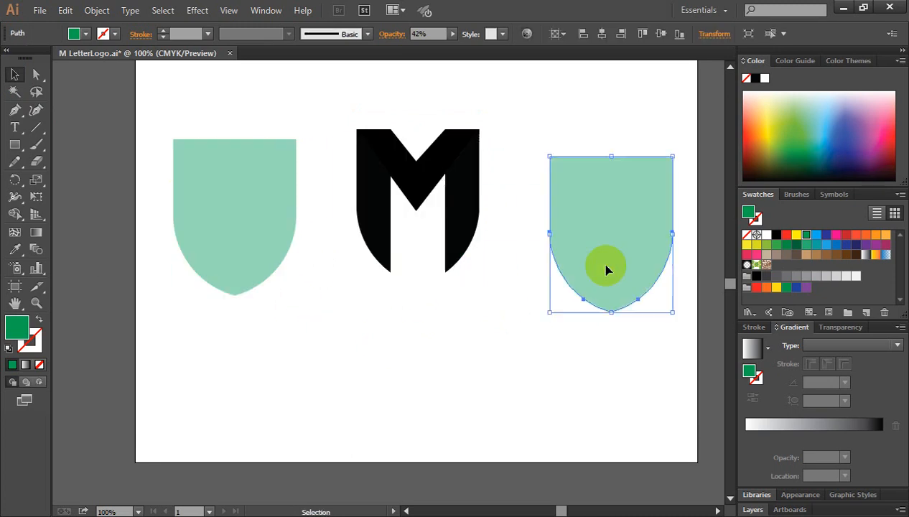
pyautogui.press('Delete')
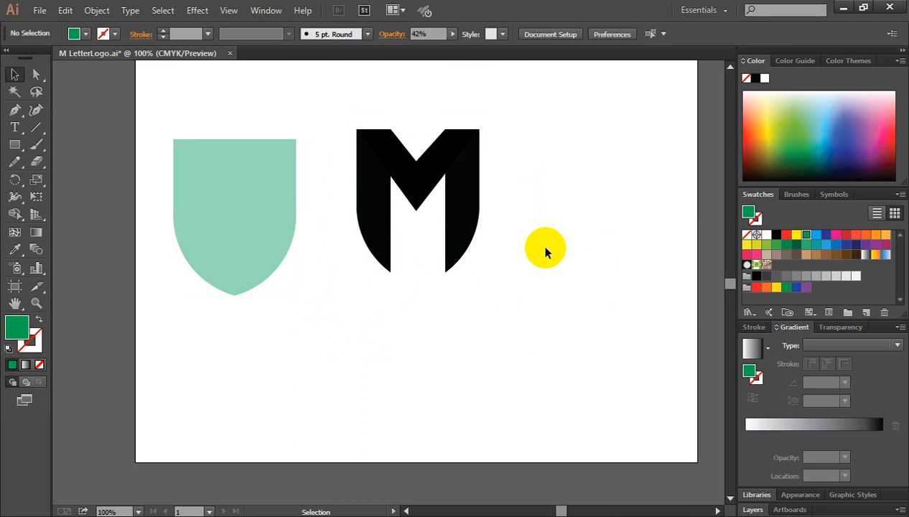
# - Turn the separate shield into an outline with no fill, a 12 pt green stroke and 100% opacity
pyautogui.click(229, 218)
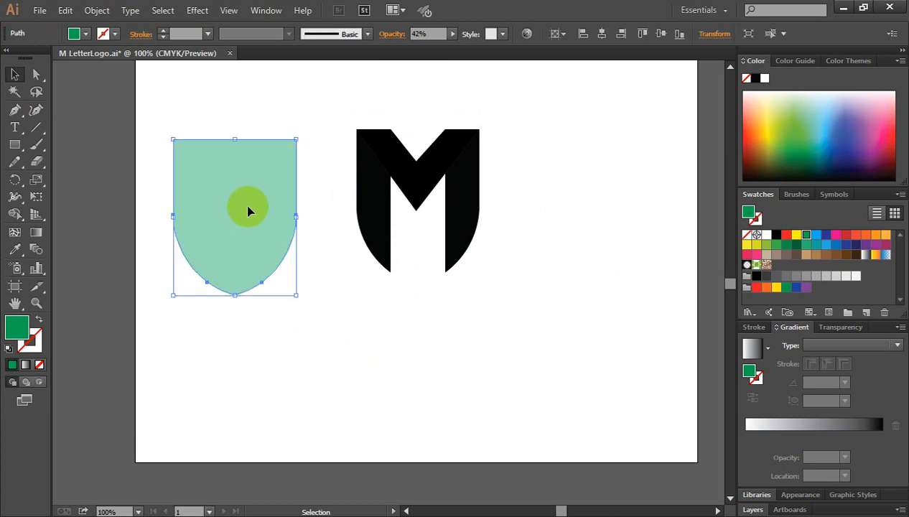
pyautogui.click(39, 321)
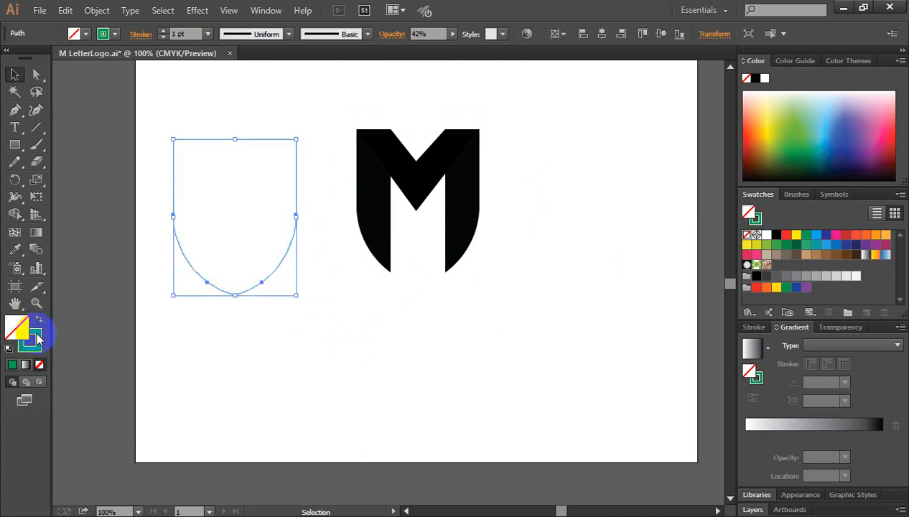
pyautogui.click(39, 338)
pyautogui.click(163, 32)
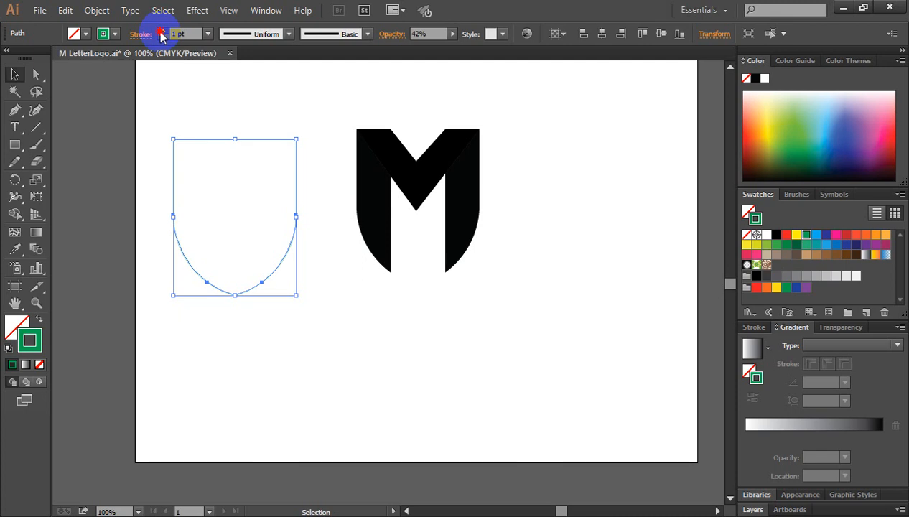
pyautogui.click(161, 32)
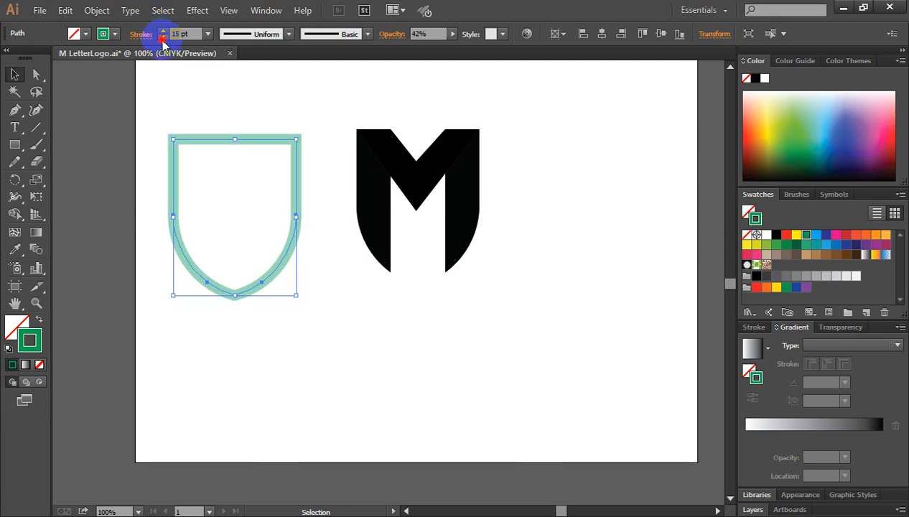
pyautogui.click(162, 38)
pyautogui.click(162, 38)
pyautogui.click(162, 38)
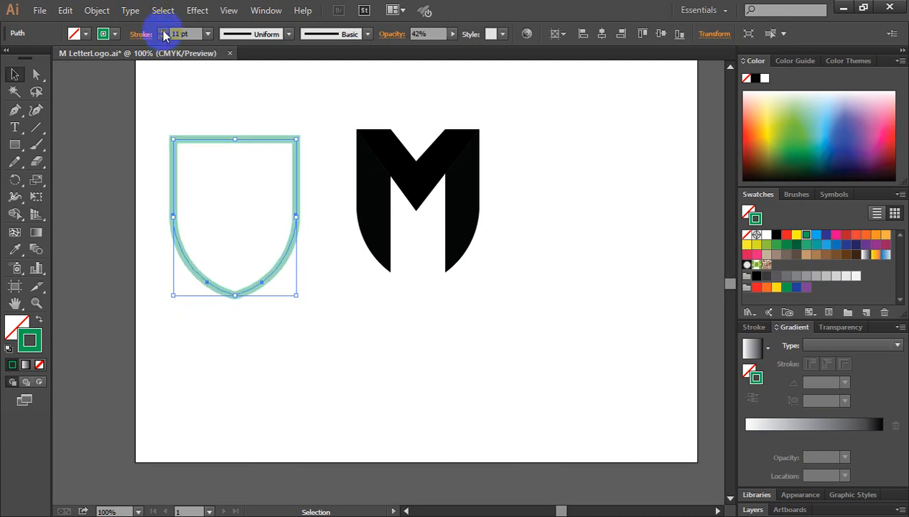
pyautogui.click(163, 31)
pyautogui.moveTo(454, 37)
pyautogui.mouseDown()
pyautogui.moveTo(422, 48)
pyautogui.moveTo(479, 49)
pyautogui.mouseUp()
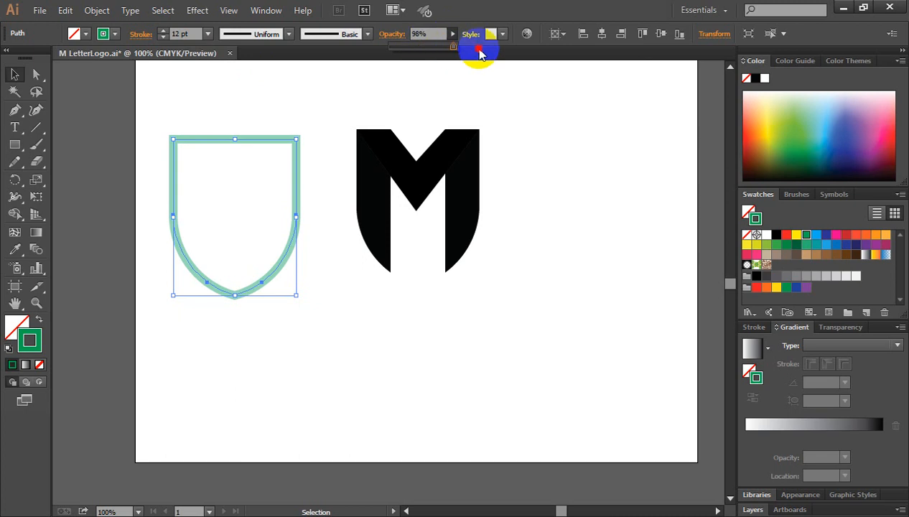
pyautogui.click(582, 192)
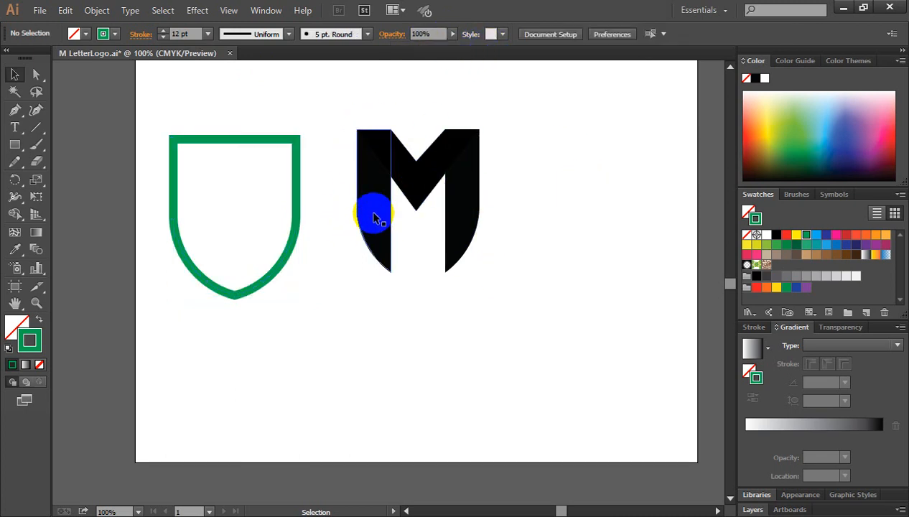
# - Fill the M's left bar with the light green C=50 M=0 Y=100 K=0 and copy that color to the right bar
pyautogui.click(374, 217)
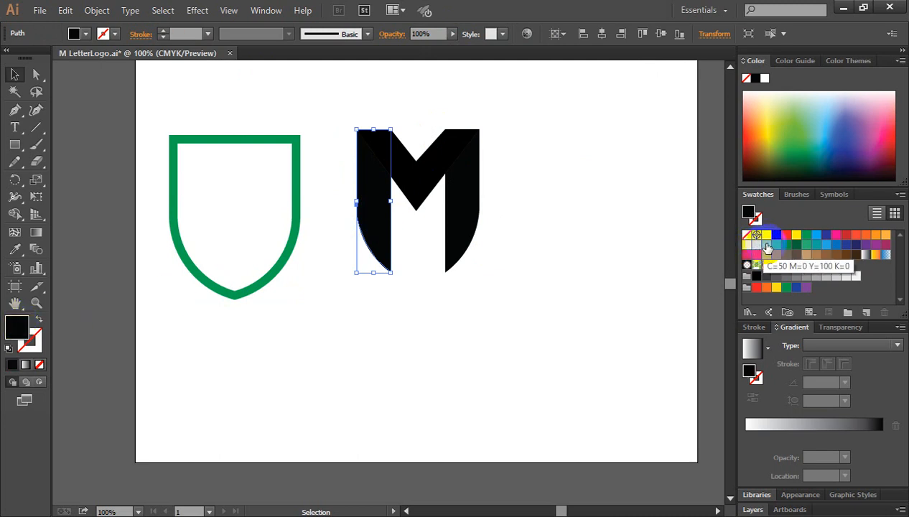
pyautogui.click(766, 245)
pyautogui.click(465, 180)
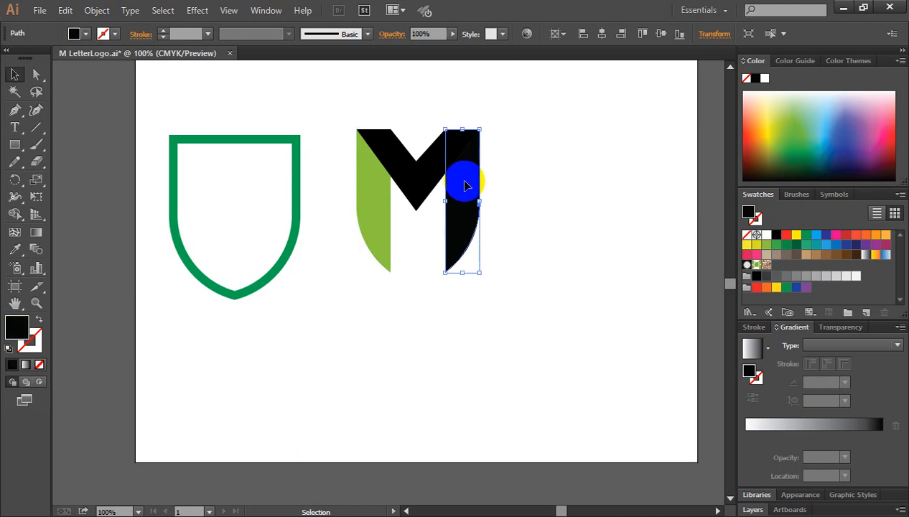
pyautogui.click(15, 249)
pyautogui.click(371, 217)
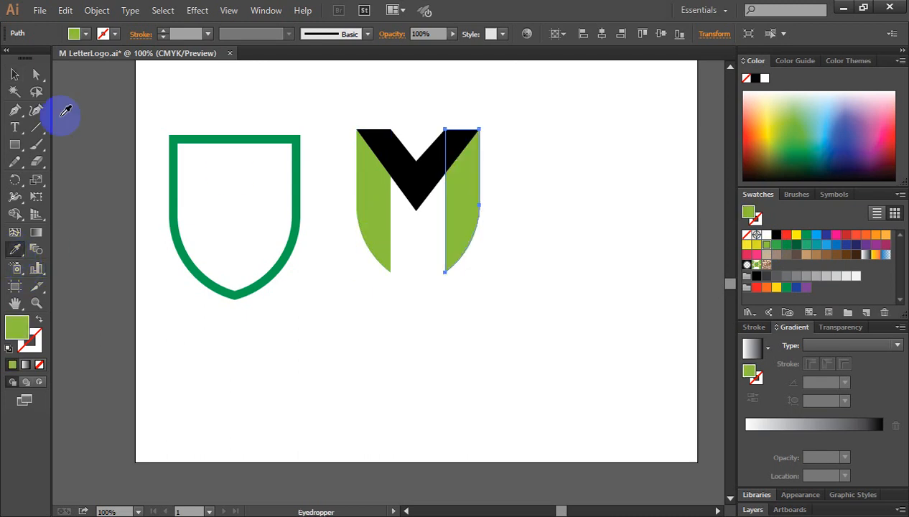
# - Recolor the M's black V-shaped middle part by sampling the light green of the left bar
pyautogui.click(15, 74)
pyautogui.click(421, 185)
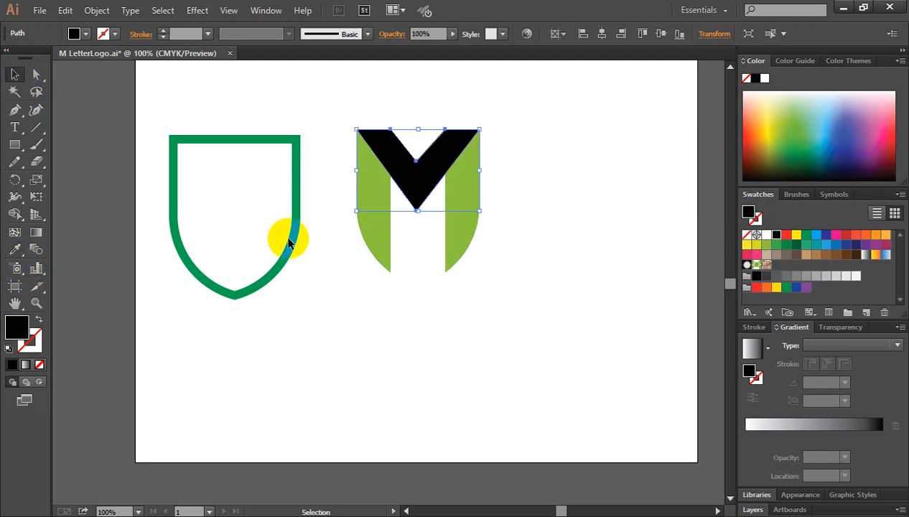
pyautogui.click(15, 249)
pyautogui.click(390, 208)
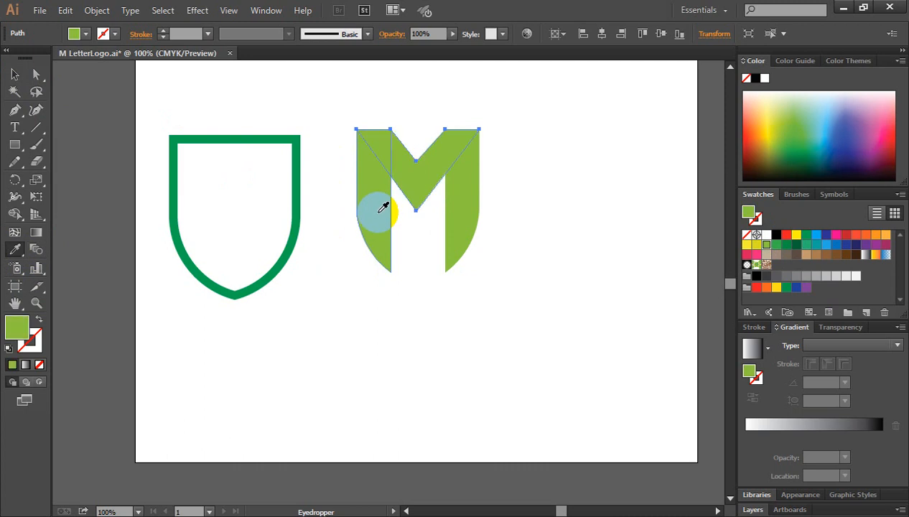
pyautogui.click(15, 74)
pyautogui.click(657, 309)
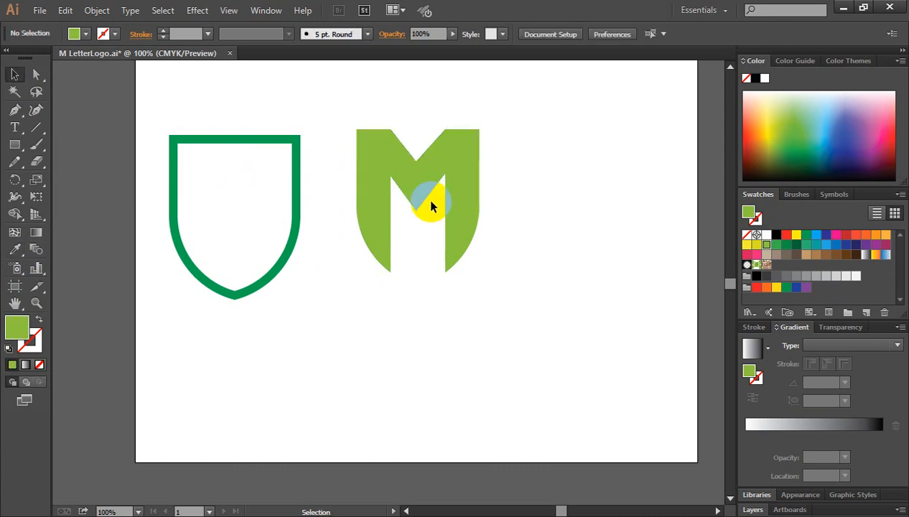
# - Draw a closed triangle with the Pen tool on the M's right bar, from the inner corner to the upper outer corner and the inner edge
pyautogui.click(437, 268)
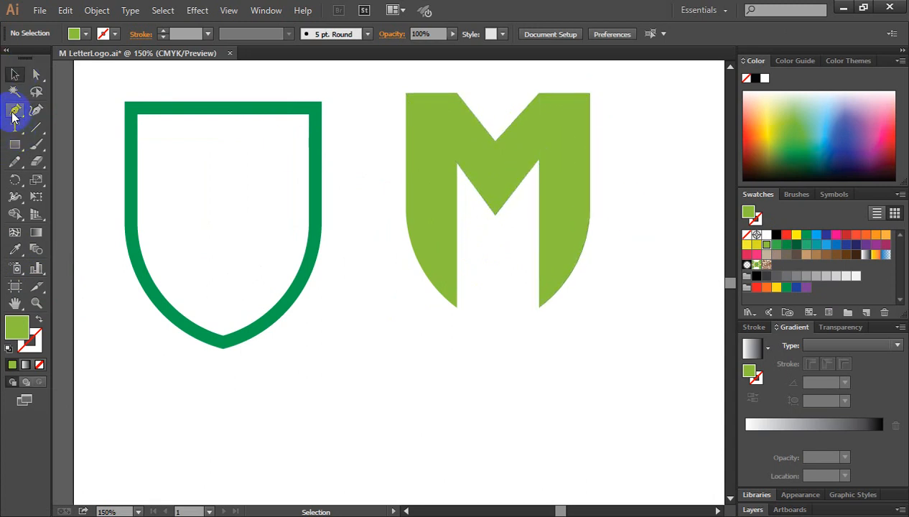
pyautogui.moveTo(14, 117); pyautogui.dragTo(77, 114)
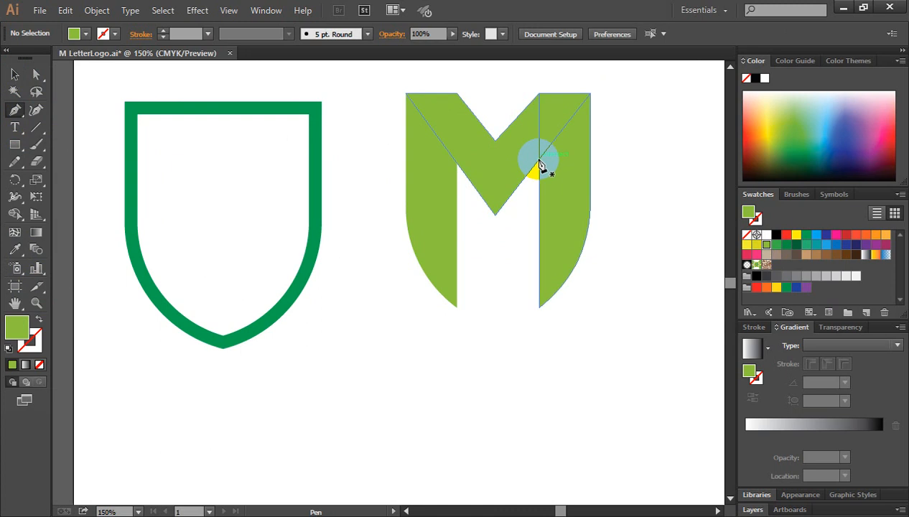
pyautogui.click(540, 160)
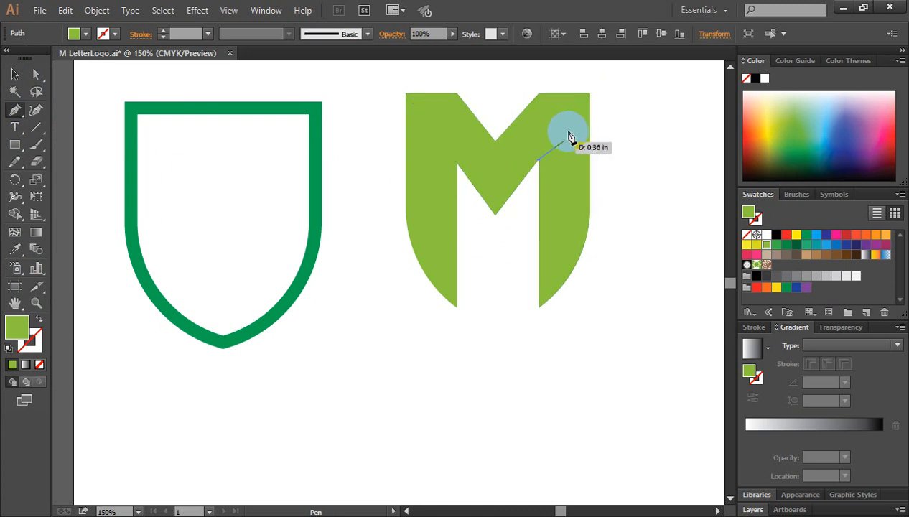
pyautogui.click(591, 94)
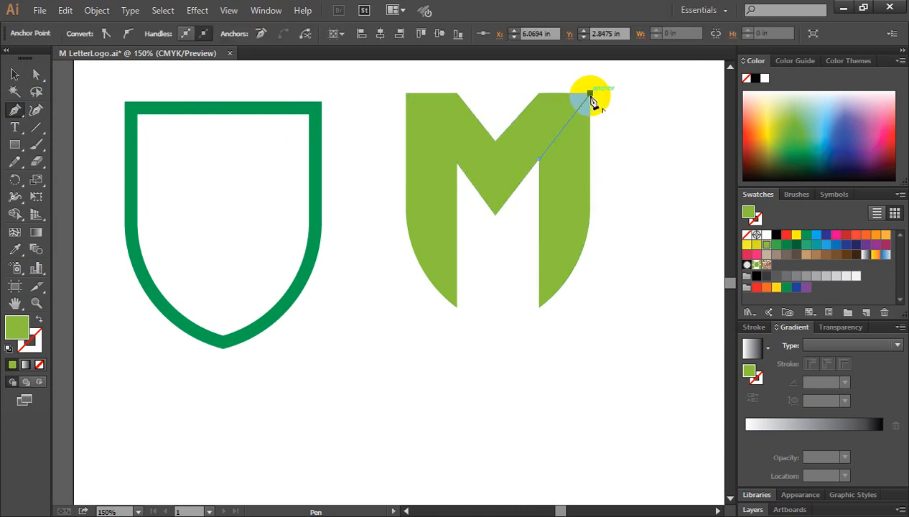
pyautogui.click(539, 233)
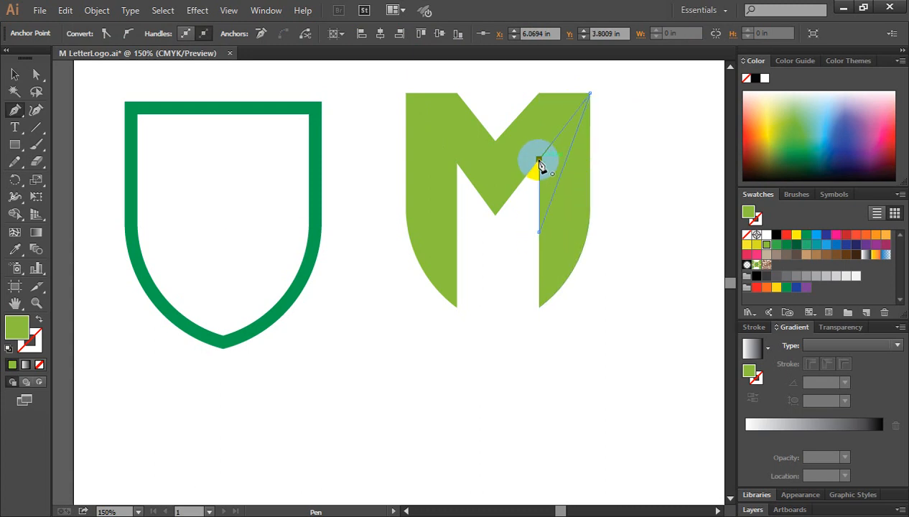
pyautogui.click(14, 74)
pyautogui.click(585, 232)
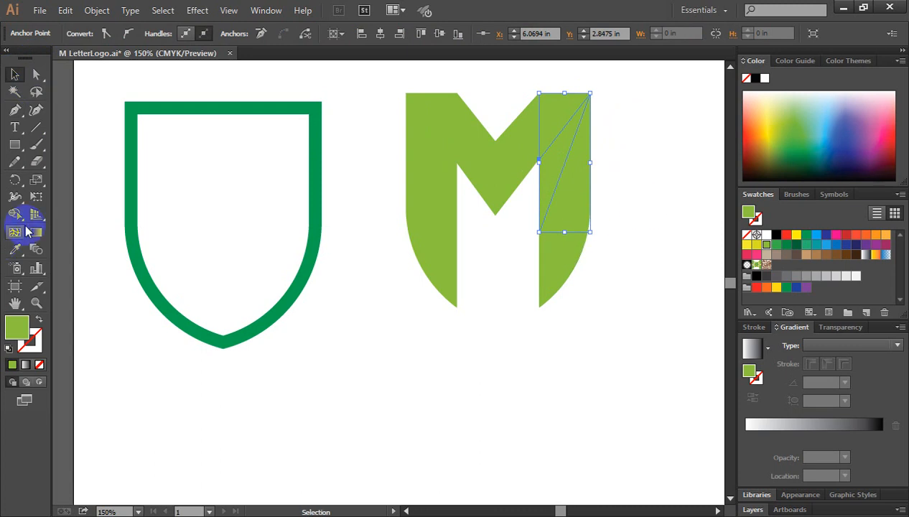
# - Fill the triangle with the green C=75 M=0 Y=100 K=0 and set its opacity to 25%
pyautogui.click(776, 245)
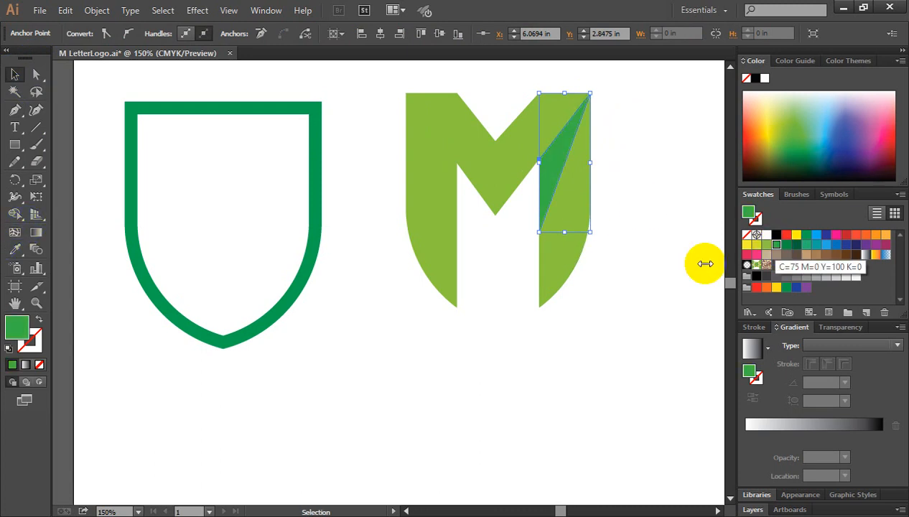
pyautogui.click(621, 173)
pyautogui.click(558, 168)
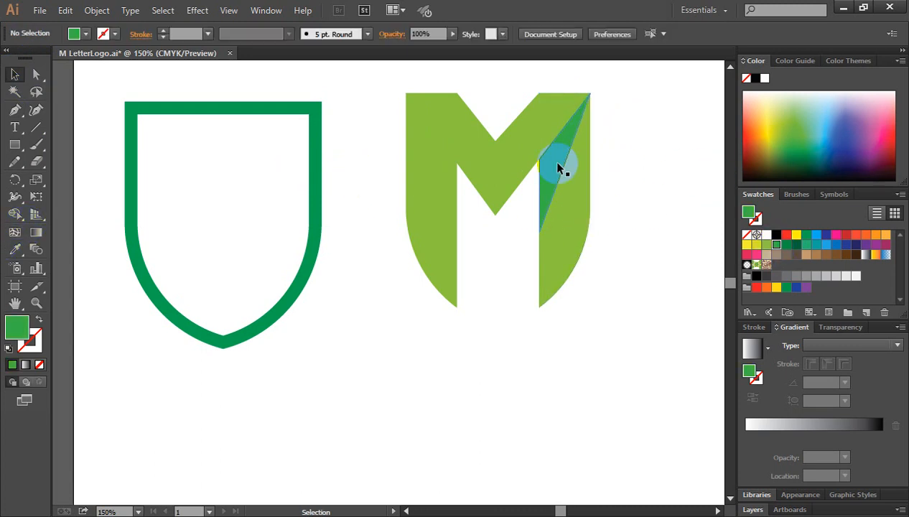
pyautogui.click(454, 38)
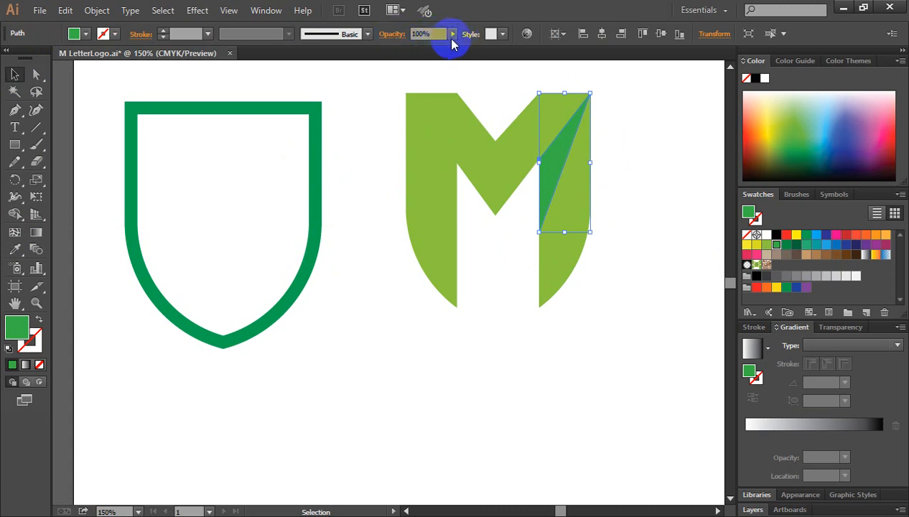
pyautogui.click(428, 34)
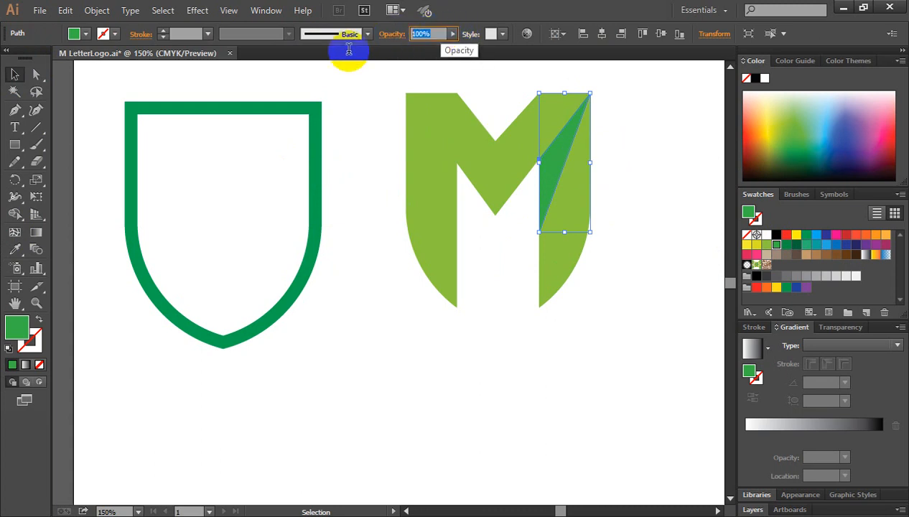
pyautogui.press('Return')
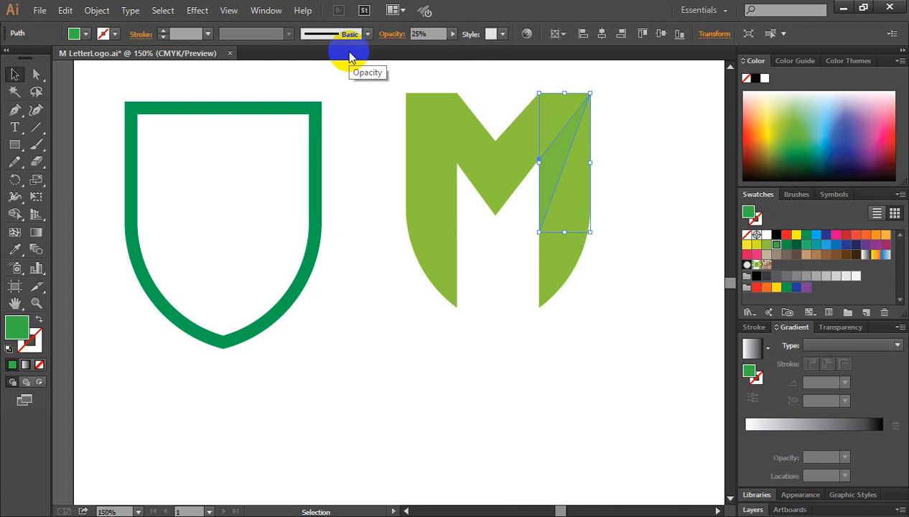
pyautogui.click(645, 209)
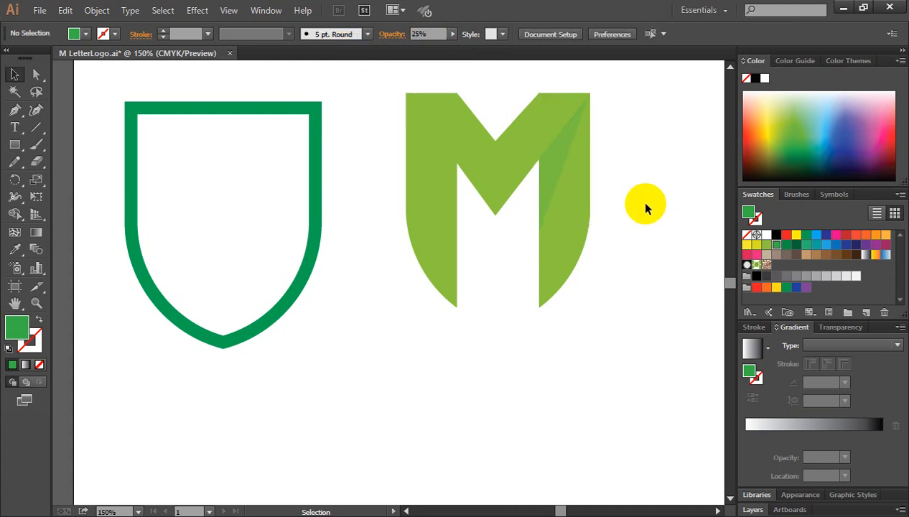
# - Change the triangle's fill to a dark green swatch and set its opacity to 30%
pyautogui.click(553, 161)
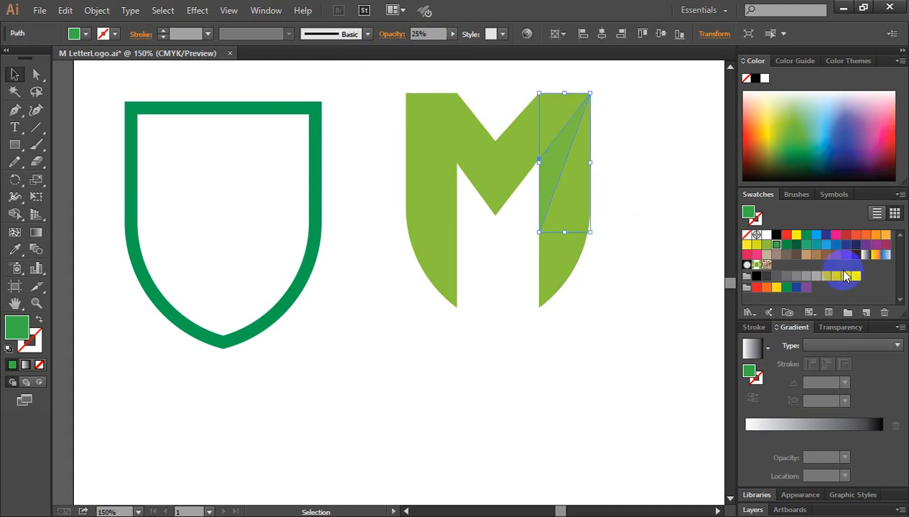
pyautogui.click(796, 246)
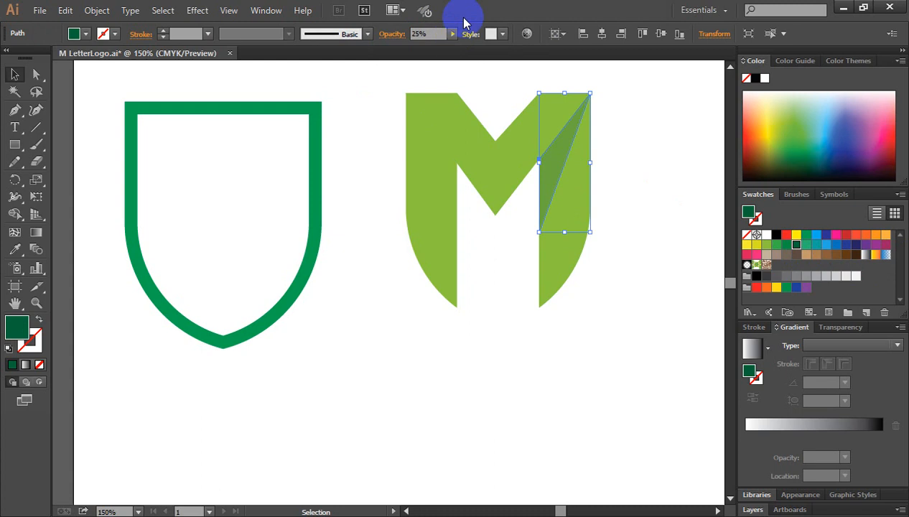
pyautogui.click(424, 33)
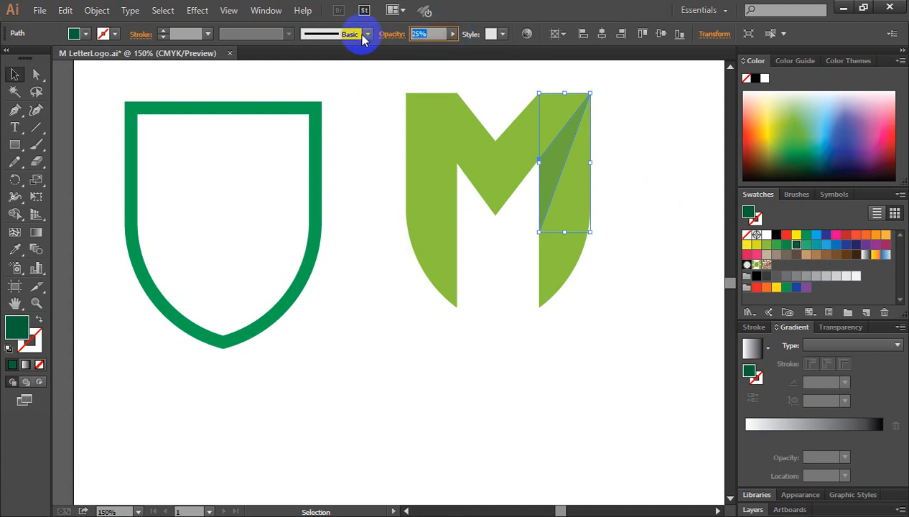
pyautogui.write('30')
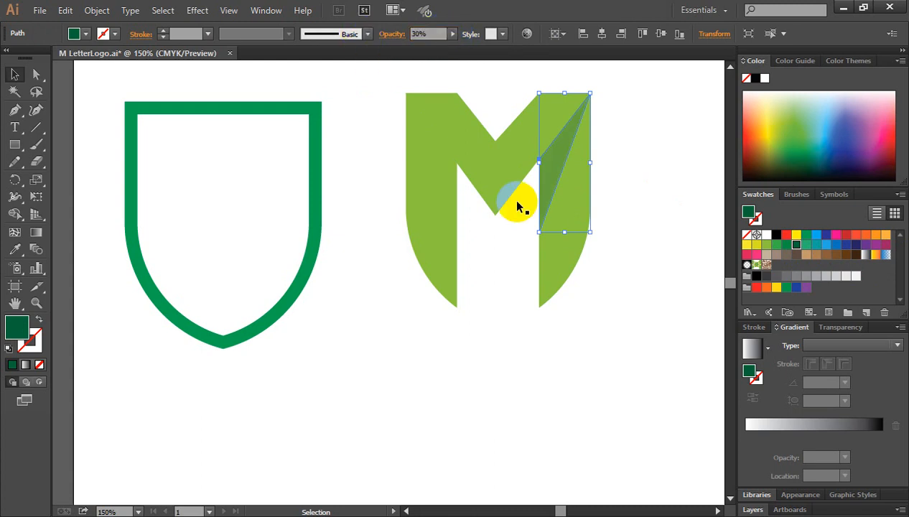
pyautogui.click(680, 253)
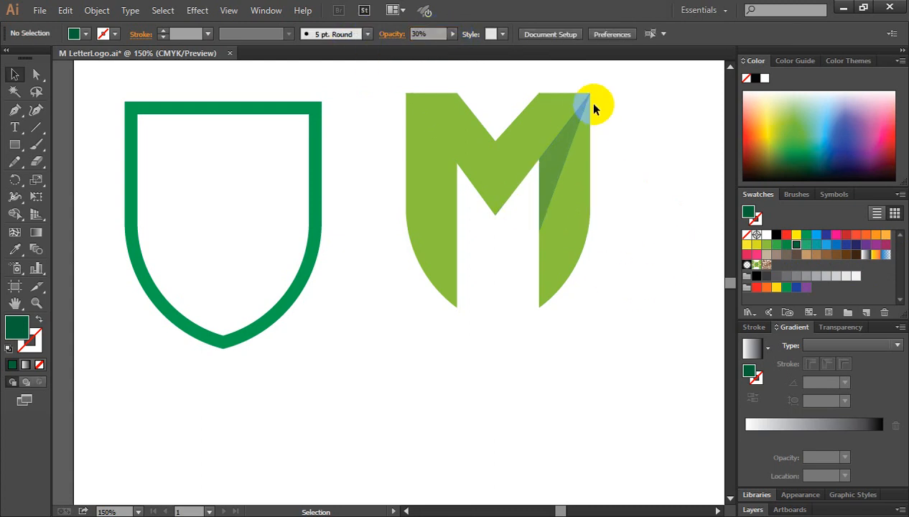
# - Set the dark green triangle's opacity to 25%
pyautogui.click(555, 167)
pyautogui.click(623, 187)
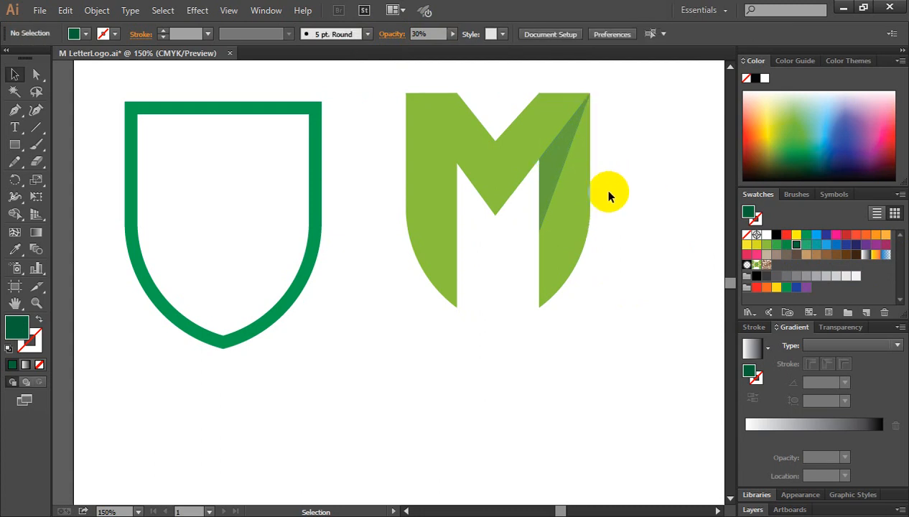
pyautogui.click(548, 176)
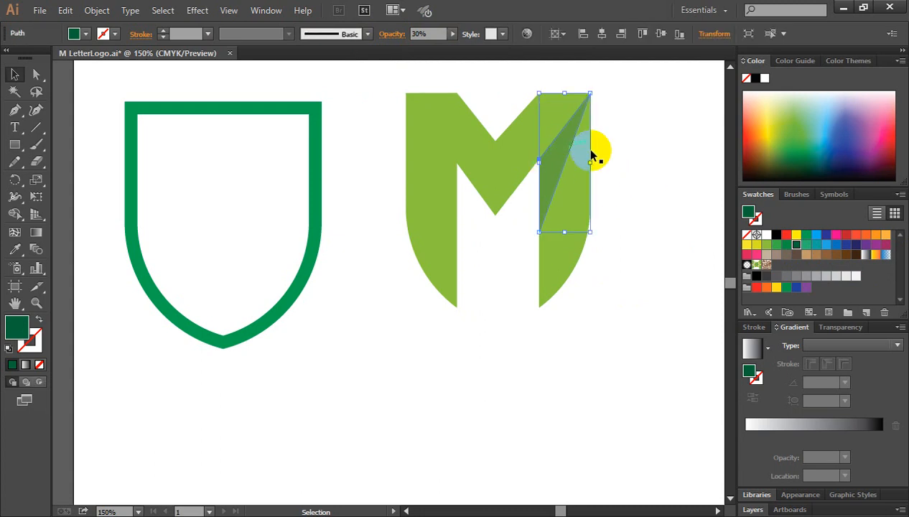
pyautogui.click(440, 40)
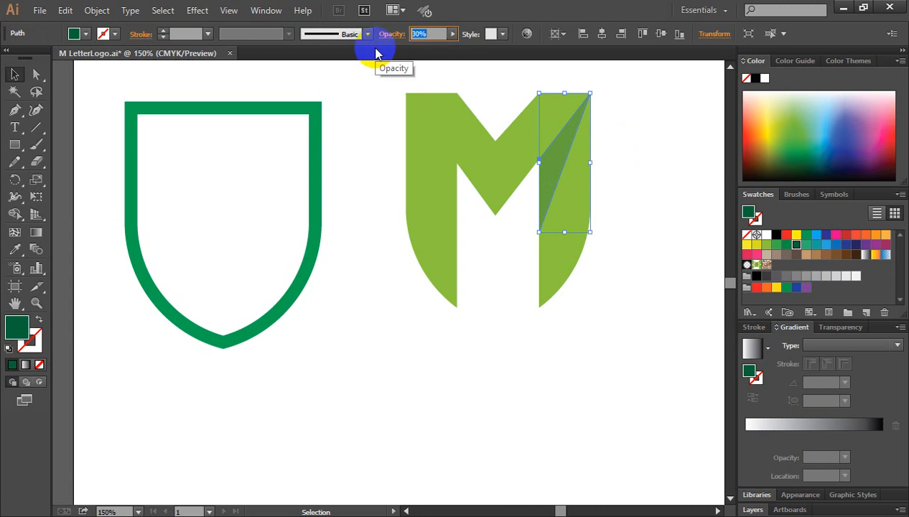
pyautogui.click(692, 255)
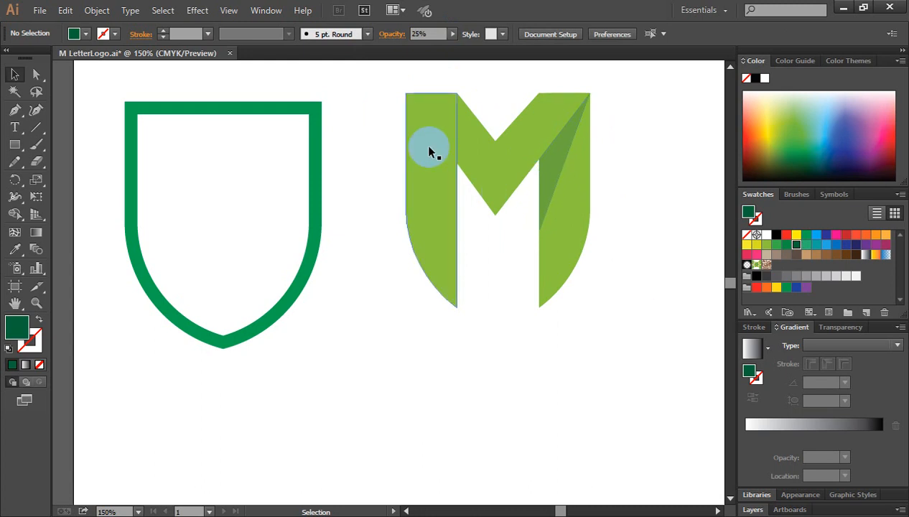
# - Create a mirrored copy of the shadow triangle by reflecting it across the vertical axis
pyautogui.click(556, 158)
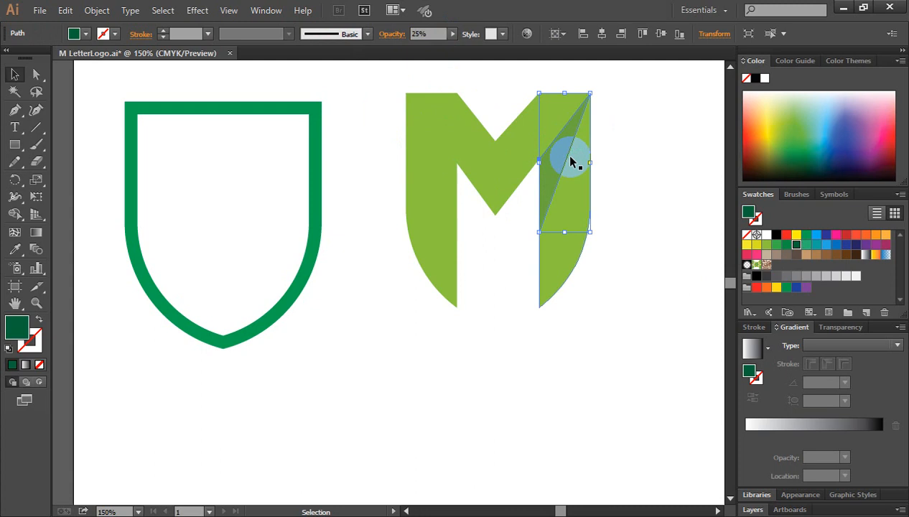
pyautogui.hotkey('ctrl', '-')
pyautogui.moveTo(558, 259); pyautogui.dragTo(599, 193)
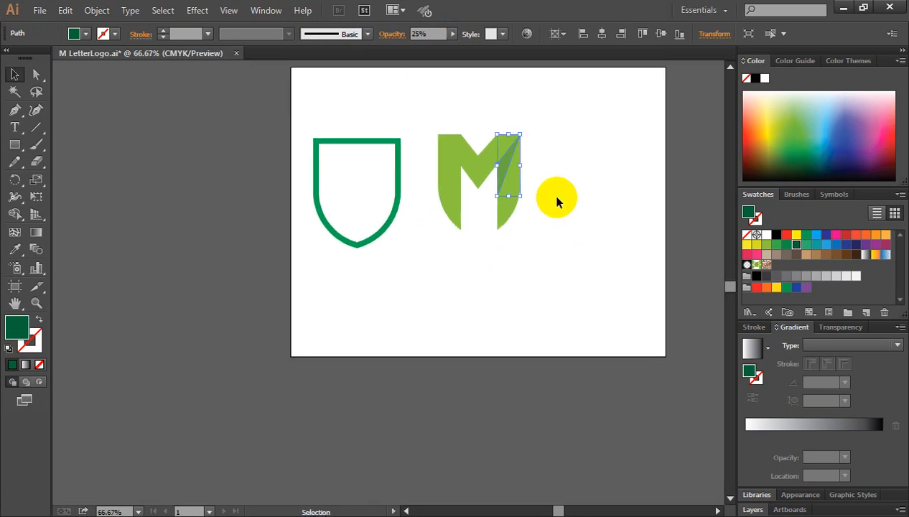
pyautogui.rightClick(507, 164)
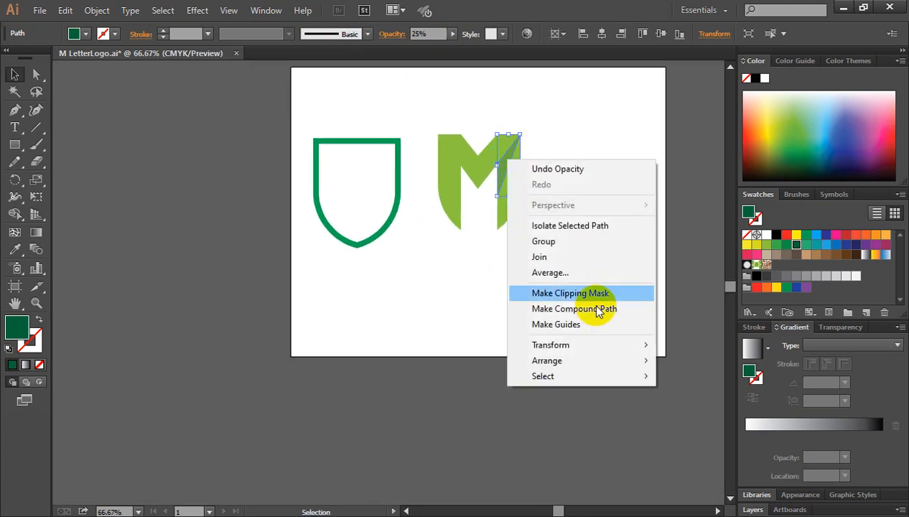
pyautogui.moveTo(573, 348)
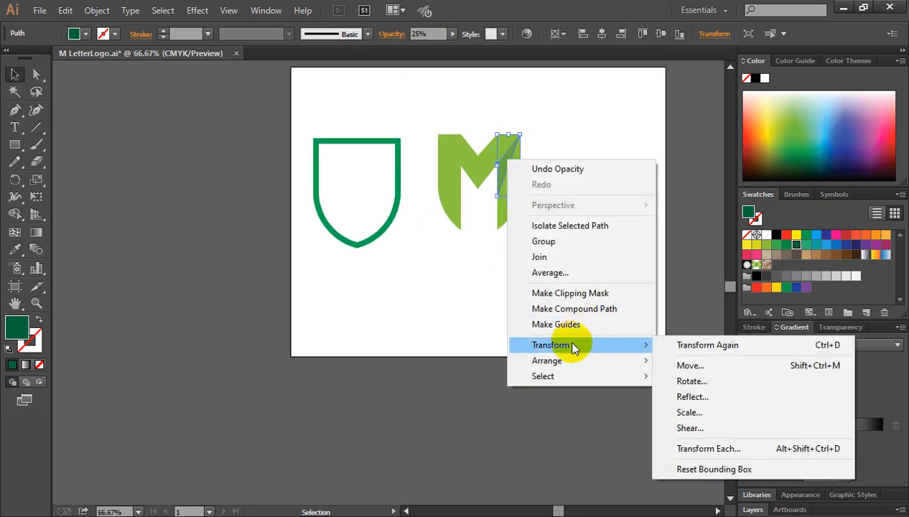
pyautogui.click(693, 397)
pyautogui.click(510, 129)
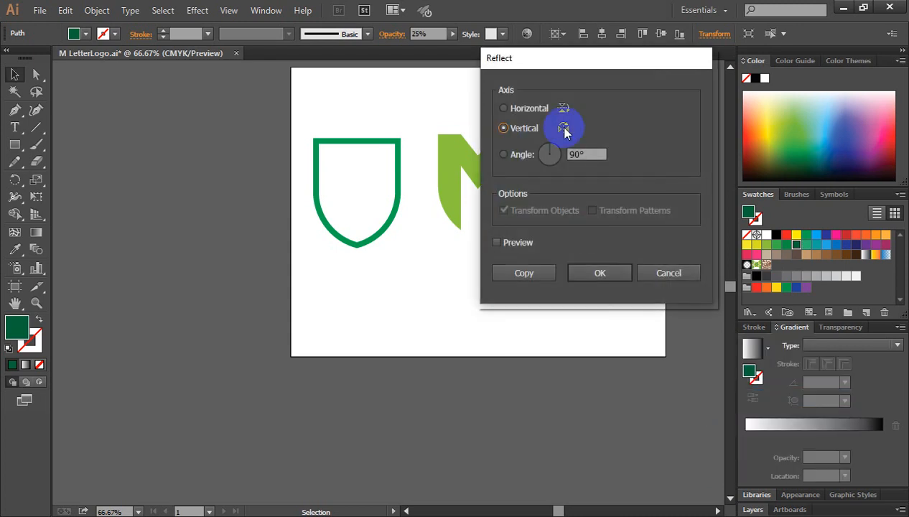
pyautogui.click(535, 279)
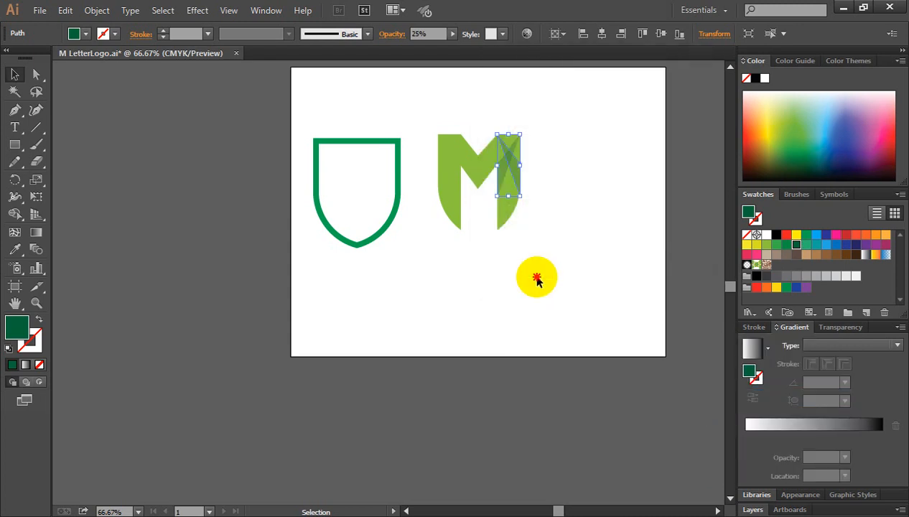
pyautogui.click(541, 278)
# - Move the mirrored triangle horizontally onto the M's left bar so it meets the bar's inner edge
pyautogui.press('z')
pyautogui.click(473, 231)
pyautogui.click(443, 252)
pyautogui.moveTo(351, 262); pyautogui.dragTo(542, 258)
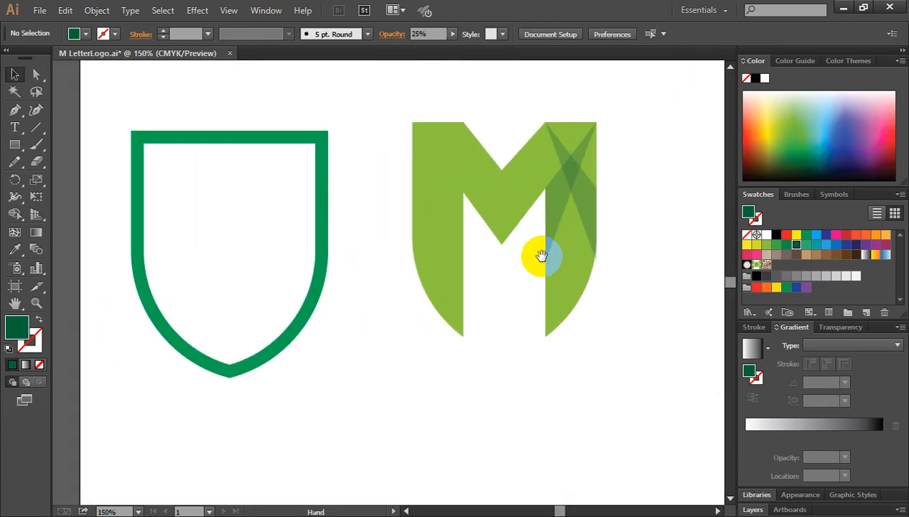
pyautogui.click(585, 199)
pyautogui.moveTo(585, 198); pyautogui.dragTo(455, 200)
pyautogui.click(665, 279)
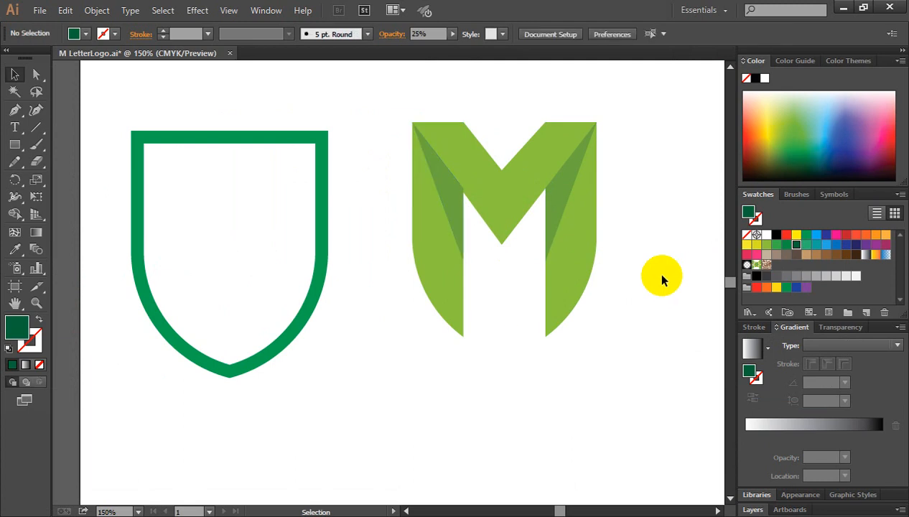
# - Move the green shield outline onto the M so its sides line up with the M's outer edges
pyautogui.hotkey('ctrl', '-')
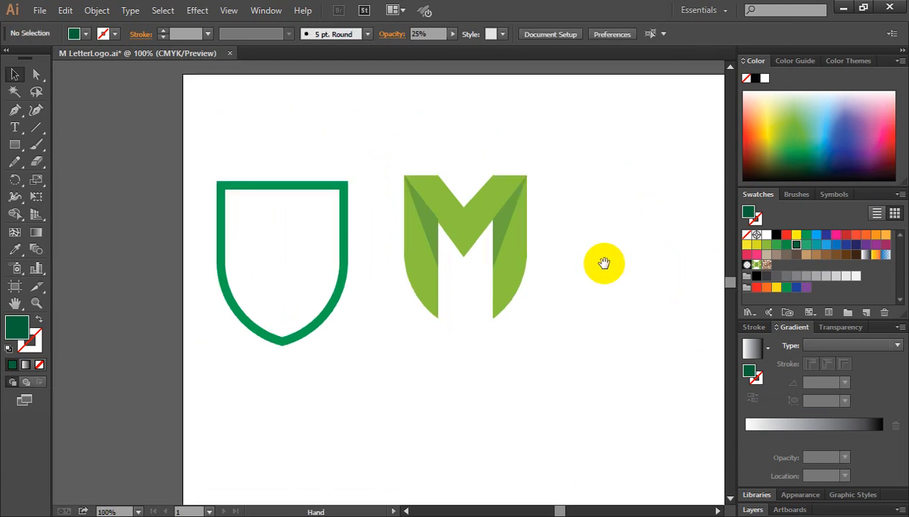
pyautogui.moveTo(602, 263); pyautogui.dragTo(595, 242)
pyautogui.click(336, 195)
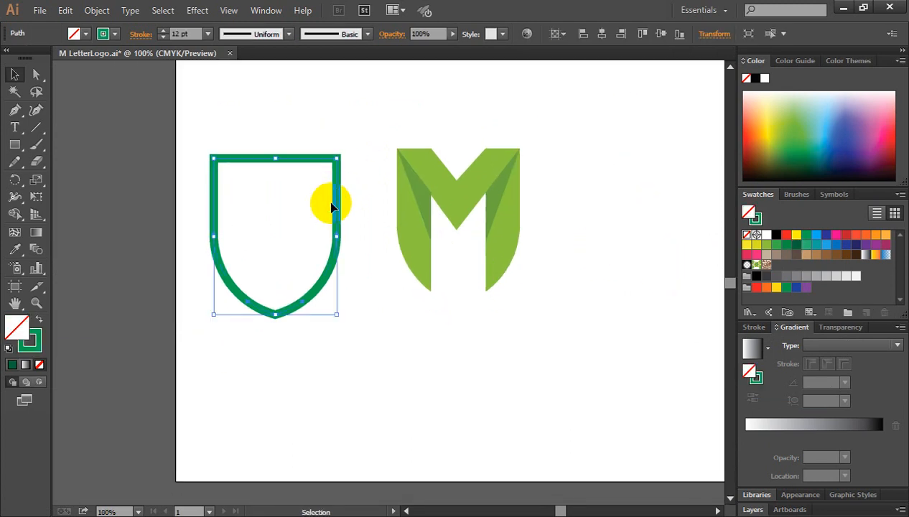
pyautogui.moveTo(337, 199); pyautogui.dragTo(519, 210)
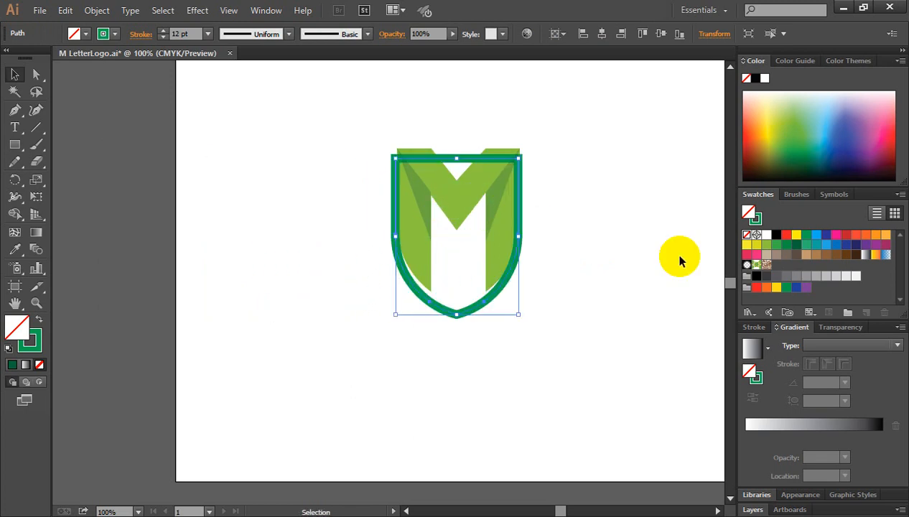
# - Nudge the shield outline up to the M's top edge and enlarge it proportionally from its centre, leaving a gap around the M
pyautogui.press('Up')
pyautogui.press('Up')
pyautogui.press('Up')
pyautogui.press('Up')
pyautogui.press('Up')
pyautogui.press('Up')
pyautogui.press('Up')
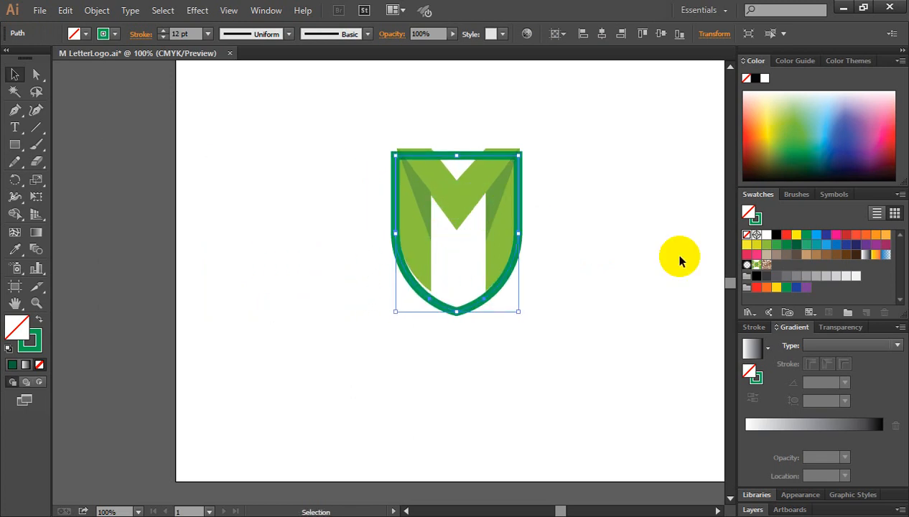
pyautogui.press('Up')
pyautogui.press('Up')
pyautogui.press('Up')
pyautogui.press('Up')
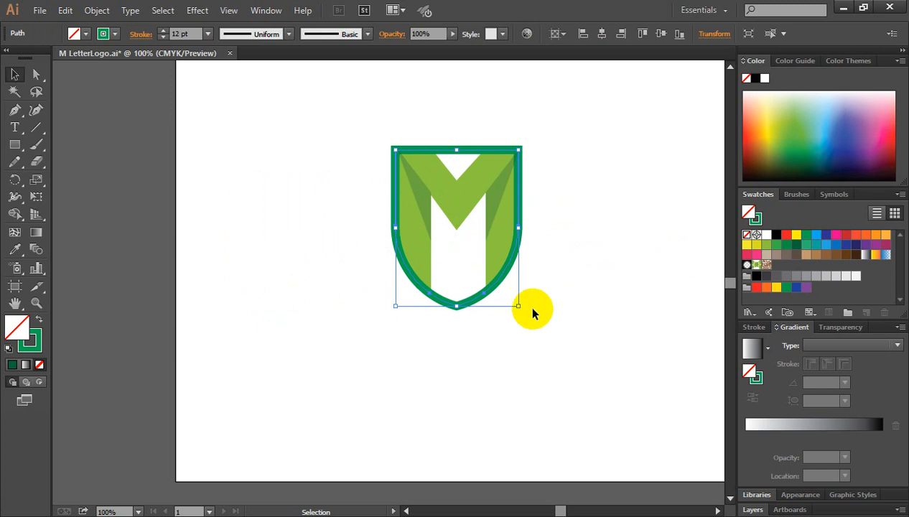
pyautogui.moveTo(518, 308); pyautogui.dragTo(526, 317)
pyautogui.click(572, 298)
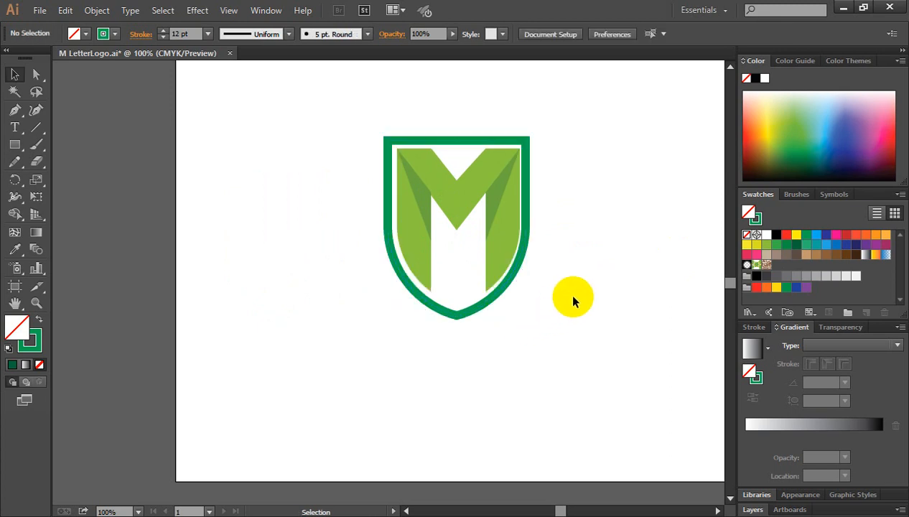
# - Nudge the shield outline slightly to the right to even out the side gaps around the M
pyautogui.hotkey('ctrl', 'space')
pyautogui.keyDown('ctrl'); pyautogui.click(448, 278); pyautogui.keyUp('ctrl')
pyautogui.moveTo(644, 222); pyautogui.dragTo(698, 247)
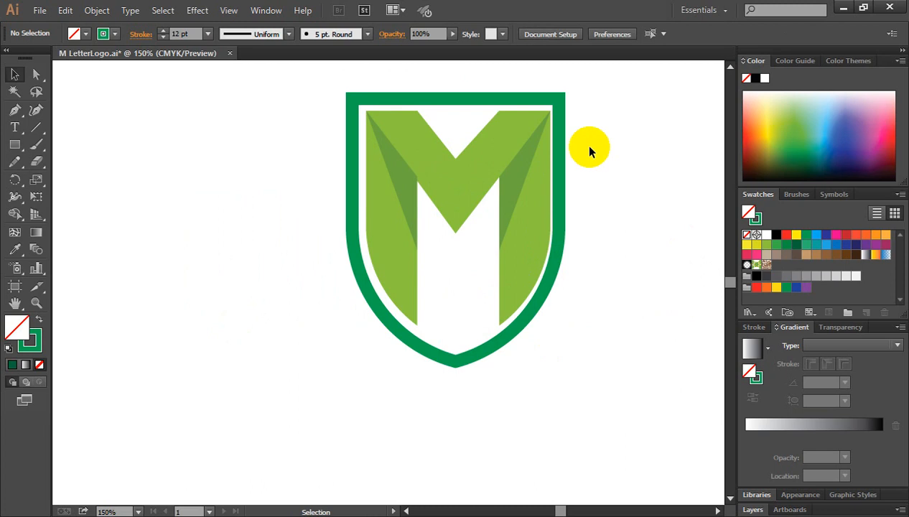
pyautogui.click(540, 99)
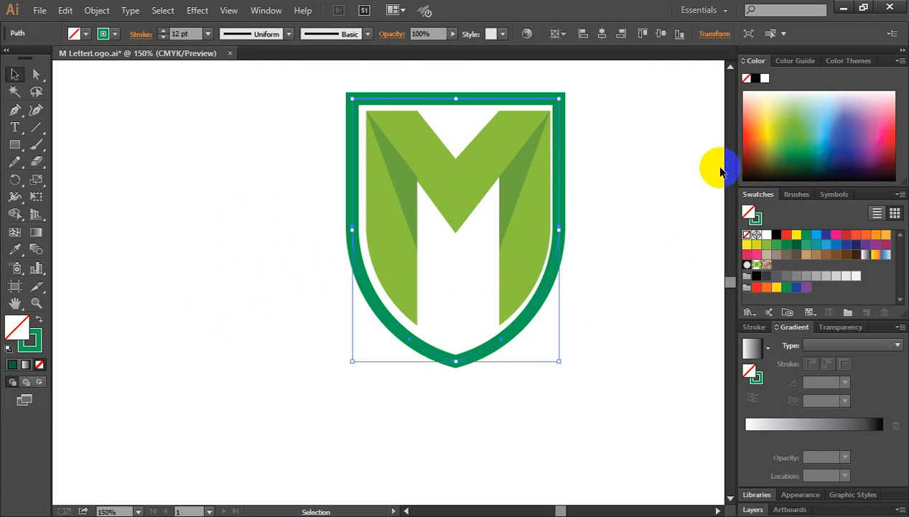
pyautogui.press('Right')
pyautogui.press('Right')
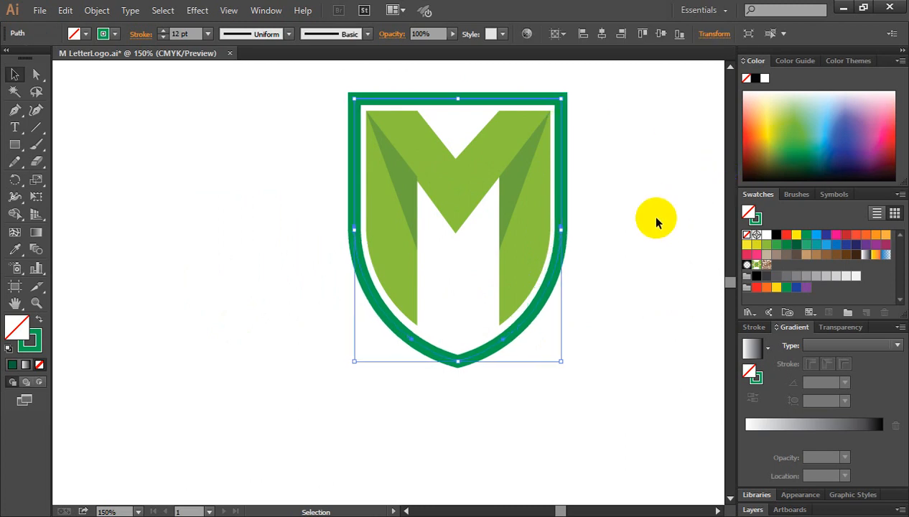
pyautogui.press('Right')
pyautogui.press('Left')
pyautogui.press('Right')
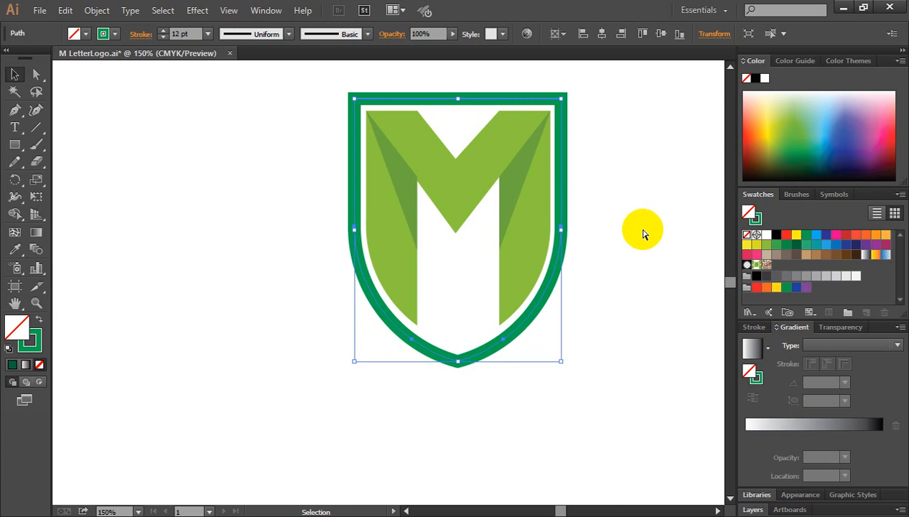
pyautogui.hotkey('ctrl', '-')
pyautogui.press('space')
pyautogui.moveTo(623, 278); pyautogui.dragTo(645, 256)
pyautogui.click(634, 250)
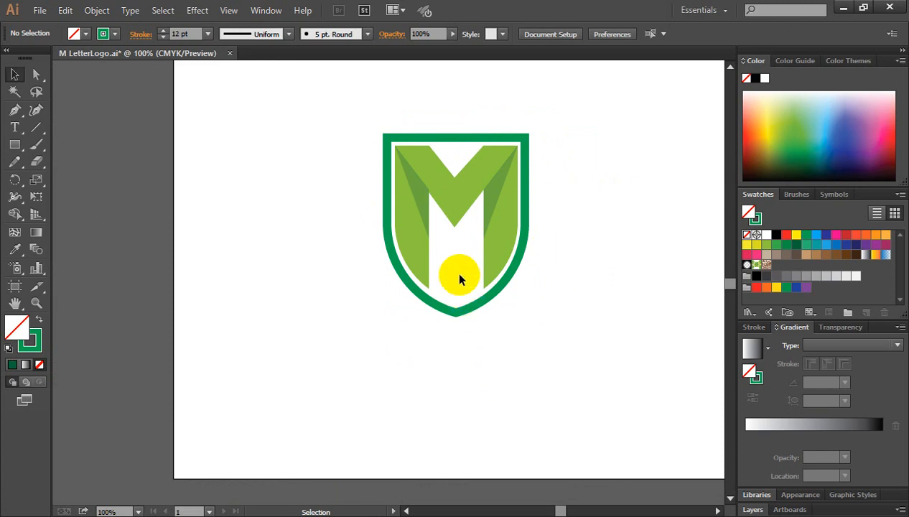
# - Widen the shield outline slightly and equally on both sides, and raise its top edge a little above the M
pyautogui.hotkey('ctrl', 'space')
pyautogui.keyDown('ctrl'); pyautogui.click(440, 254); pyautogui.keyUp('ctrl')
pyautogui.moveTo(436, 258); pyautogui.dragTo(467, 237)
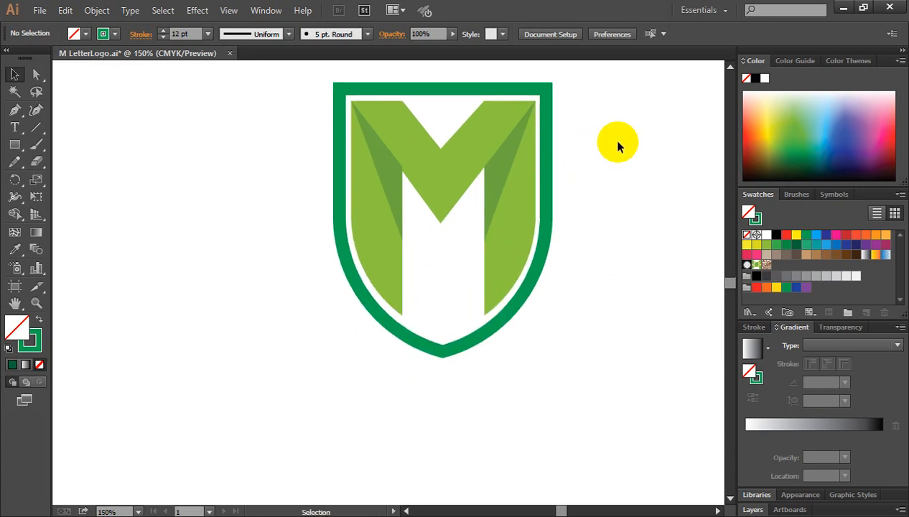
pyautogui.click(550, 180)
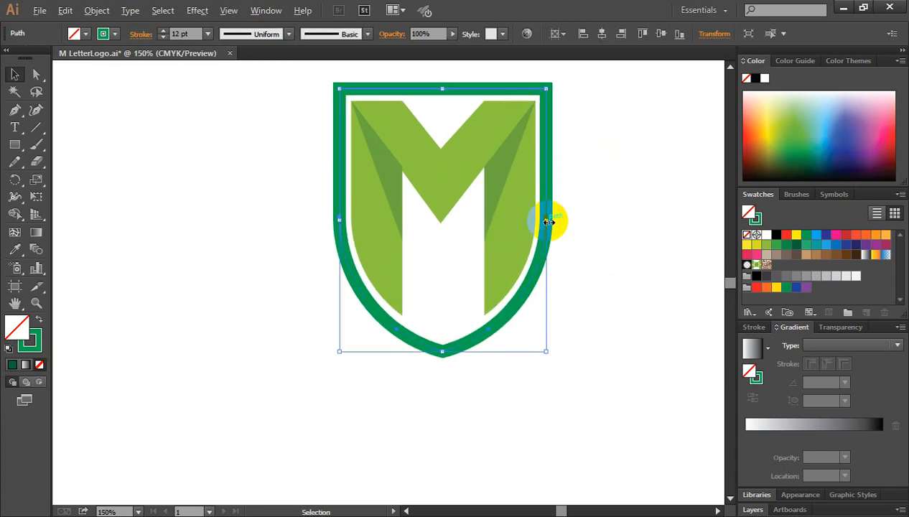
pyautogui.moveTo(548, 222); pyautogui.dragTo(551, 222)
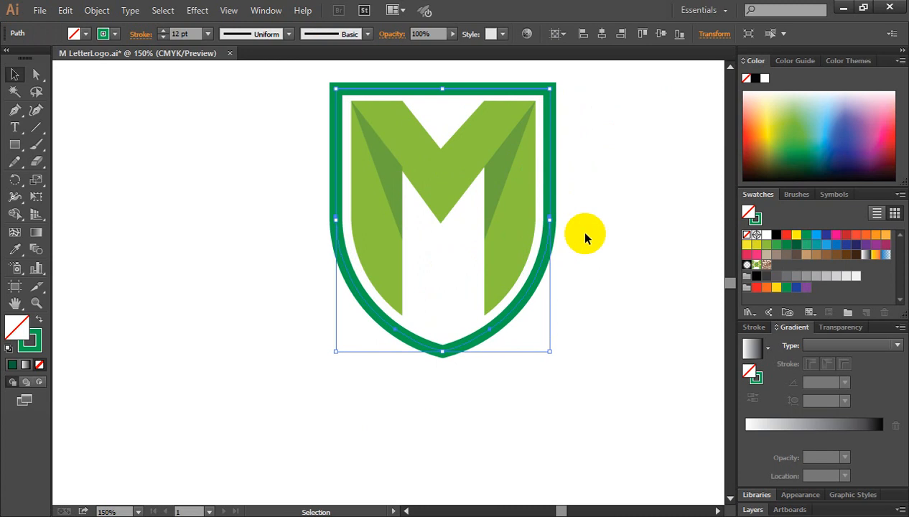
pyautogui.click(586, 238)
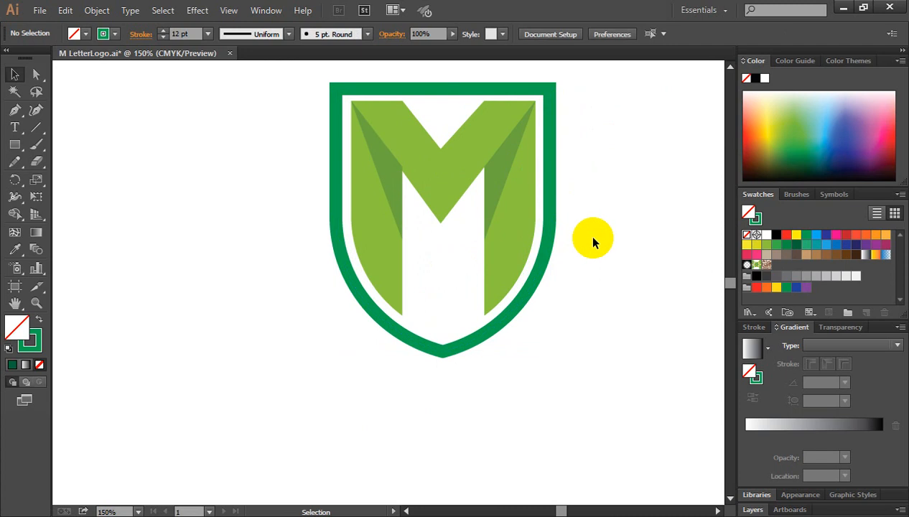
pyautogui.click(442, 89)
pyautogui.moveTo(442, 88); pyautogui.dragTo(443, 84)
pyautogui.click(636, 174)
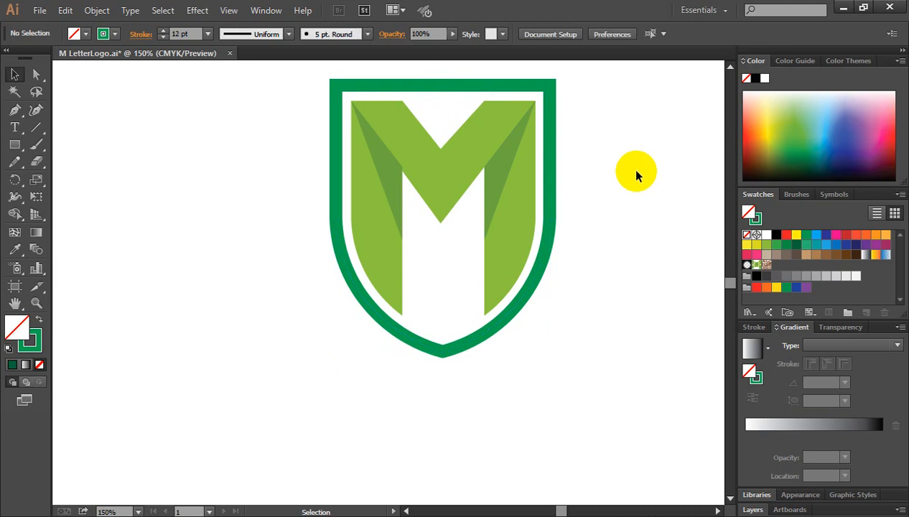
# - Change the shield outline's stroke to the light green swatch C=50 M=0 Y=100 K=0
pyautogui.hotkey('ctrl', '-')
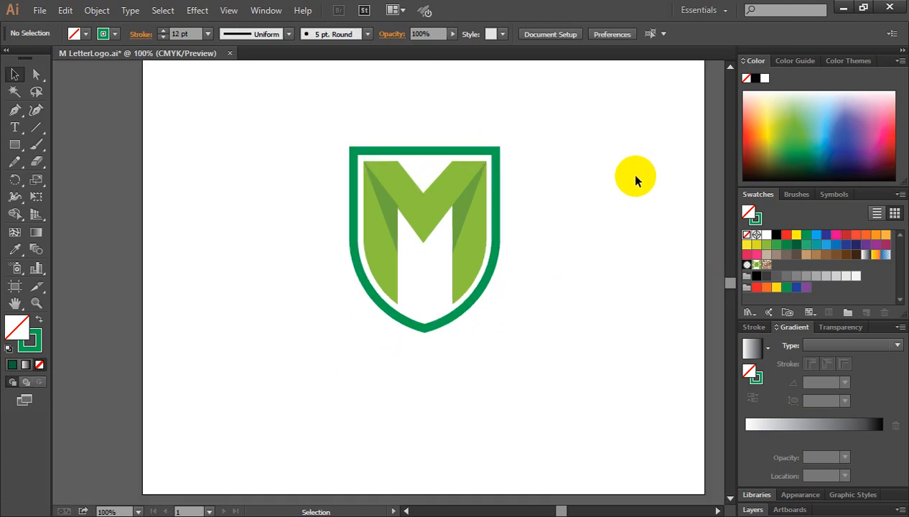
pyautogui.click(460, 155)
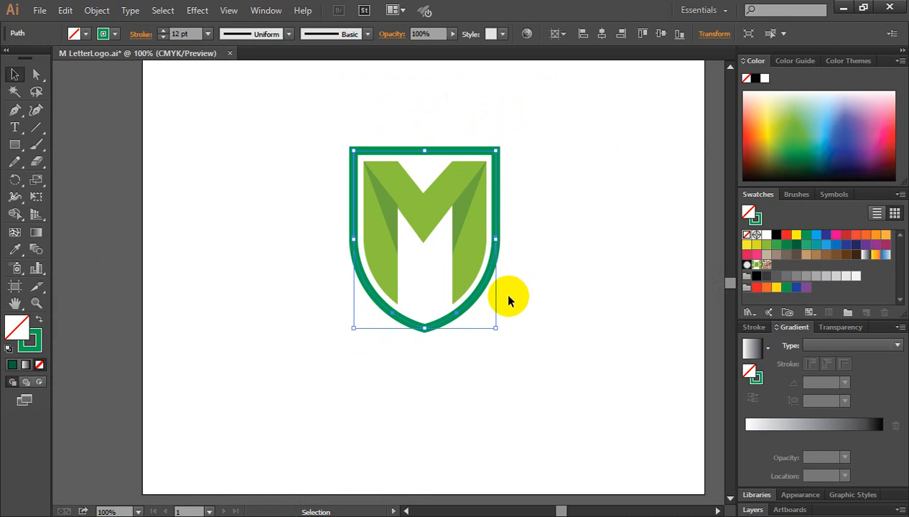
pyautogui.click(36, 338)
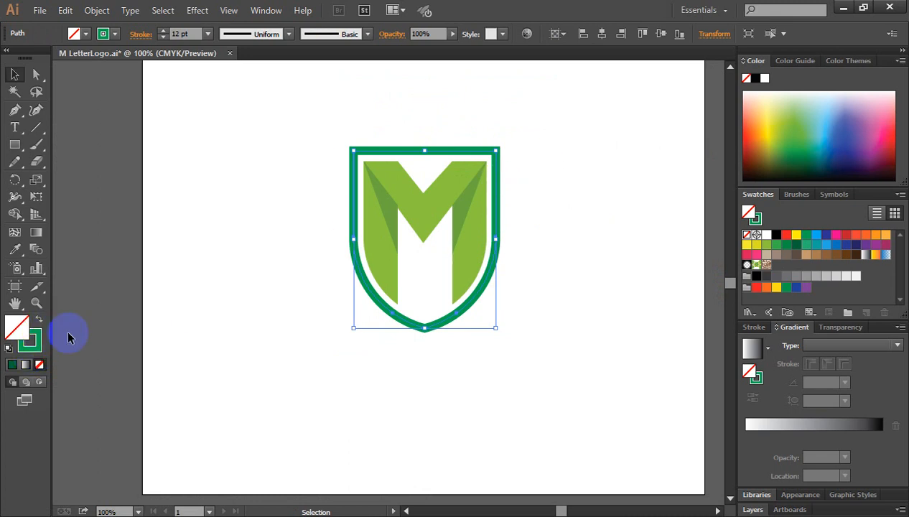
pyautogui.click(766, 245)
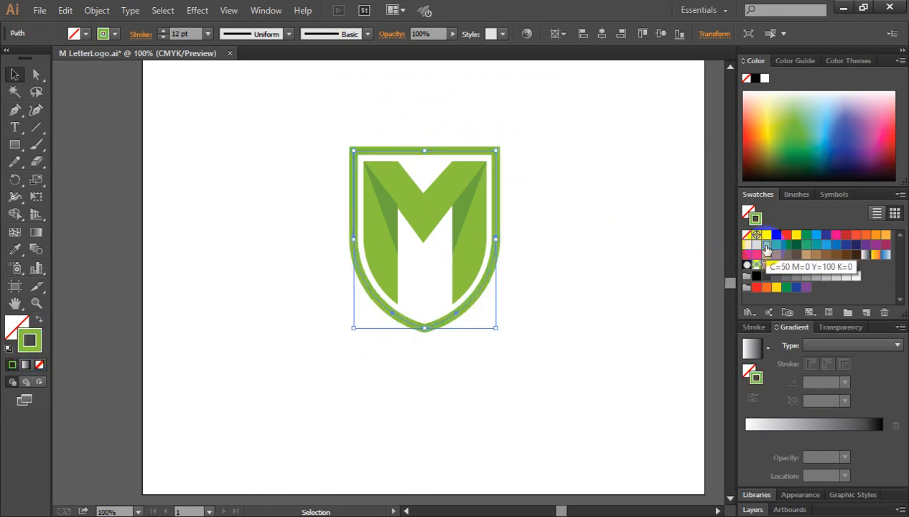
pyautogui.click(583, 269)
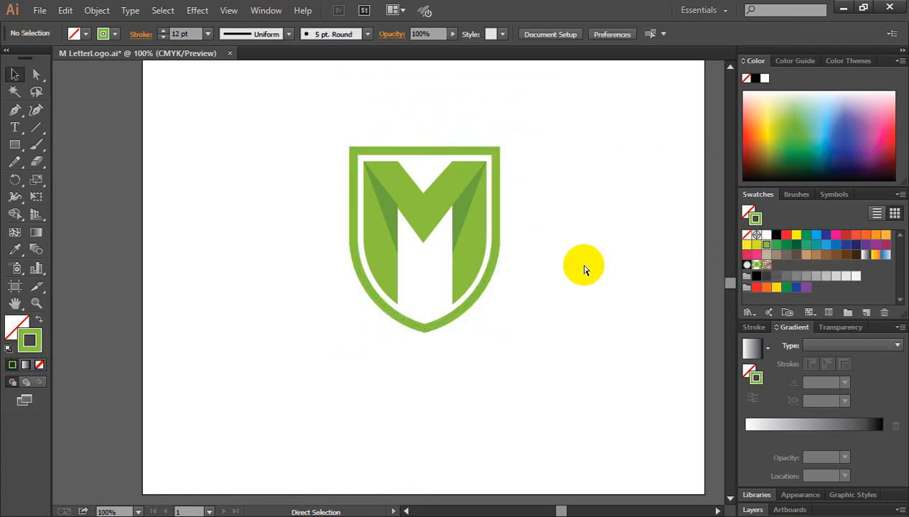
# - Draw a rectangle covering the whole artboard and give it a black fill with no stroke
pyautogui.hotkey('ctrl', '-')
pyautogui.moveTo(501, 310); pyautogui.dragTo(500, 291)
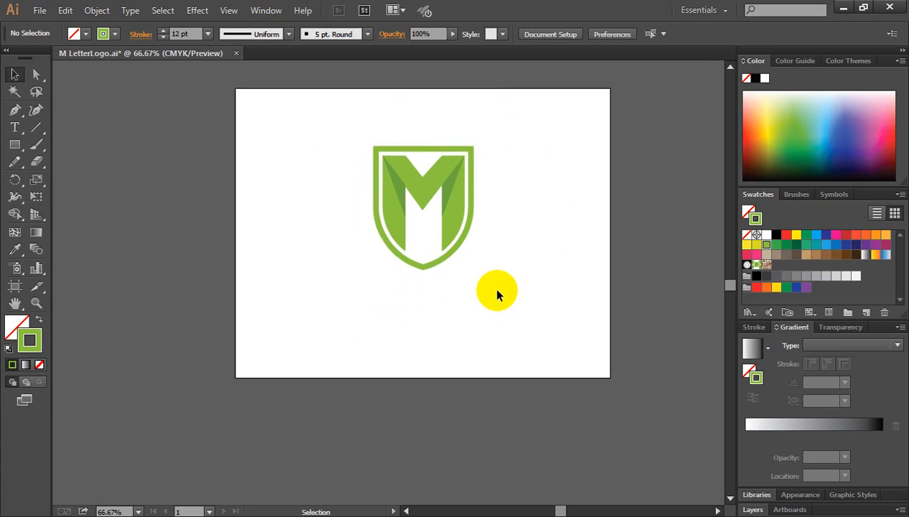
pyautogui.moveTo(14, 144); pyautogui.dragTo(51, 146)
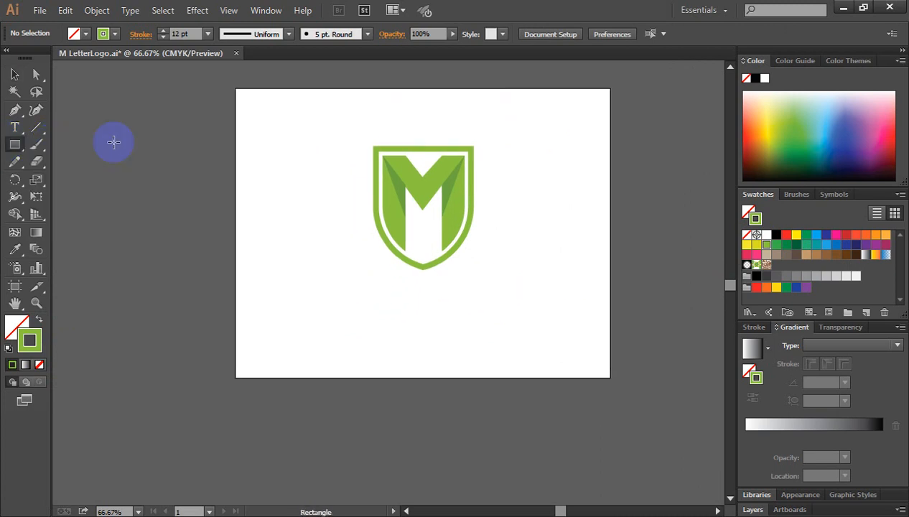
pyautogui.moveTo(237, 89); pyautogui.dragTo(609, 377)
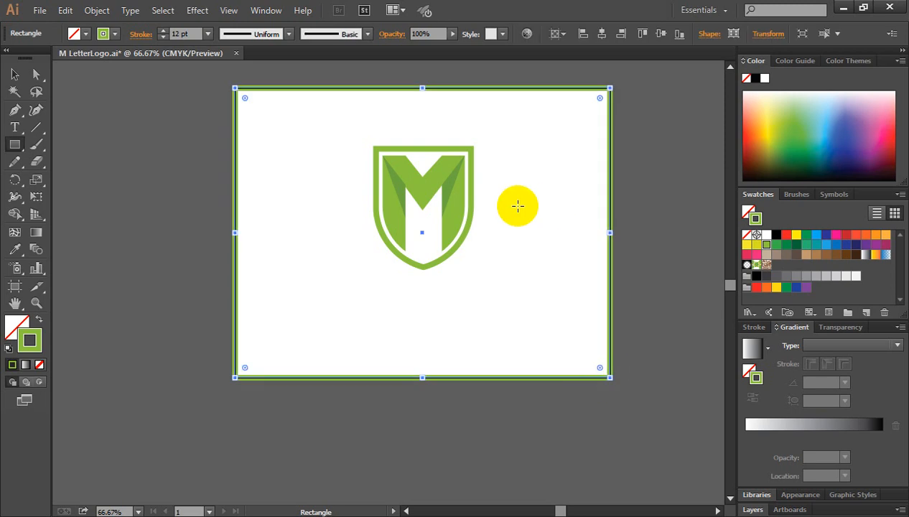
pyautogui.click(38, 319)
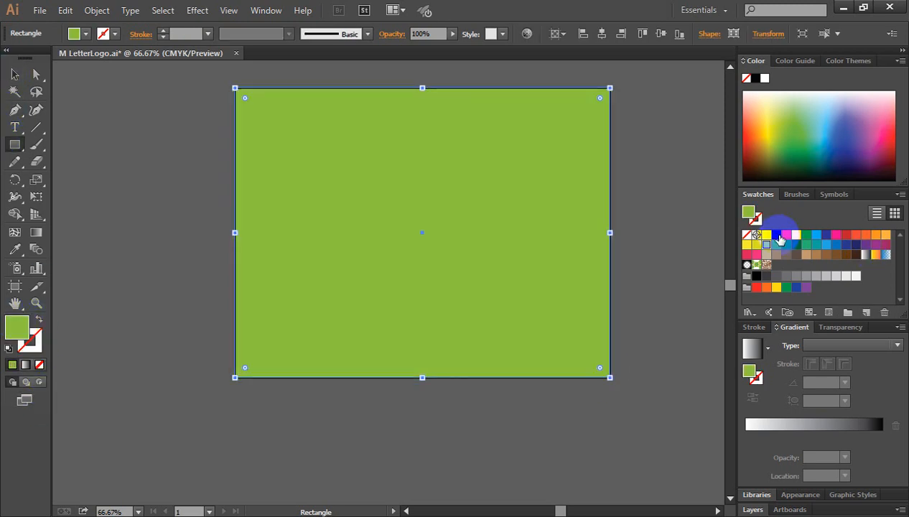
pyautogui.click(777, 236)
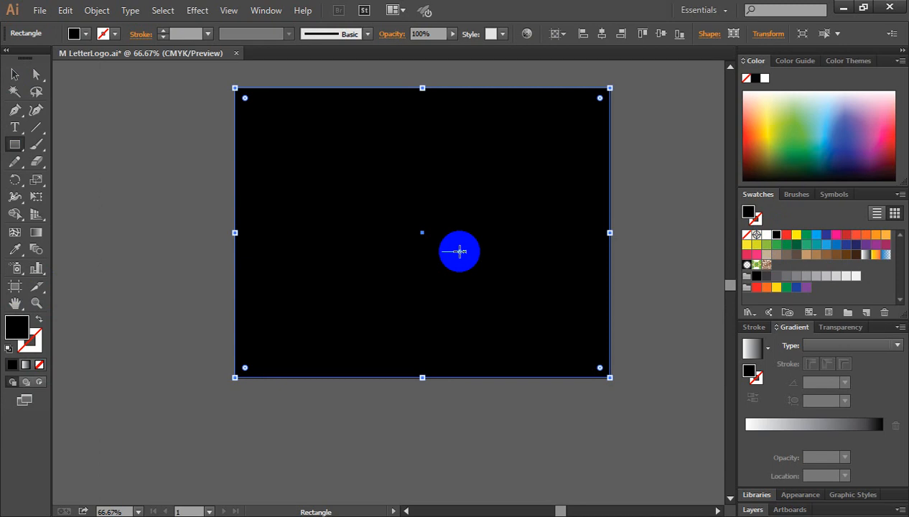
# - Send the black rectangle behind the logo and deselect it
pyautogui.press('ctrl')
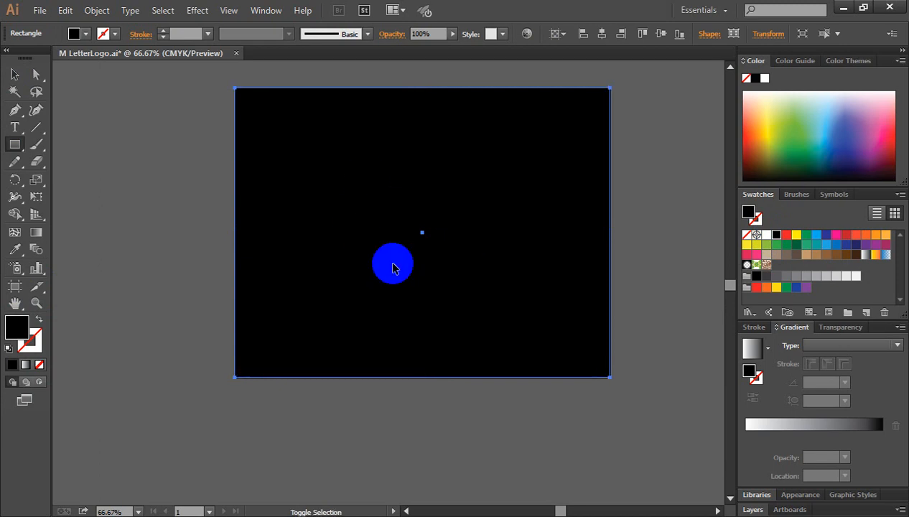
pyautogui.hotkey('ctrl', 'shift', '[')
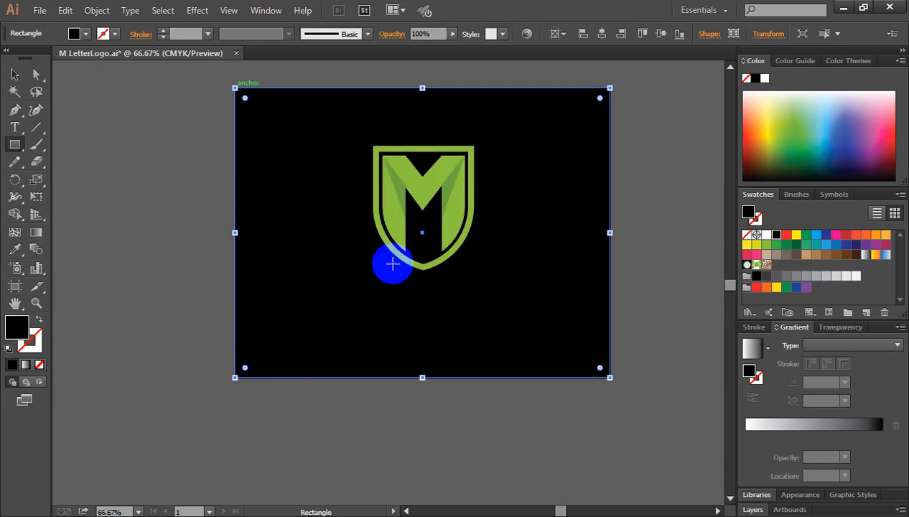
pyautogui.click(13, 74)
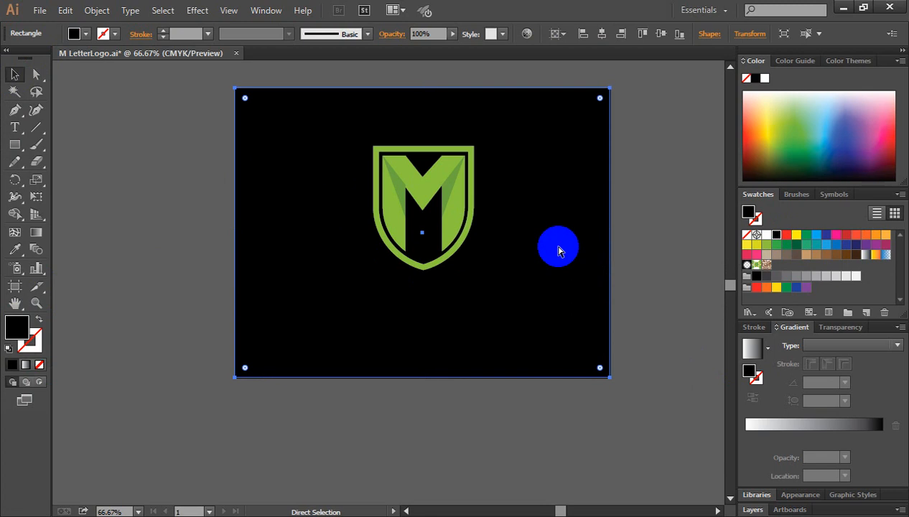
pyautogui.hotkey('ctrl', 'shift', 'a')
# - Move the whole logo, shield and M together, down and slightly right towards the artboard's centre
pyautogui.hotkey('ctrl', '1')
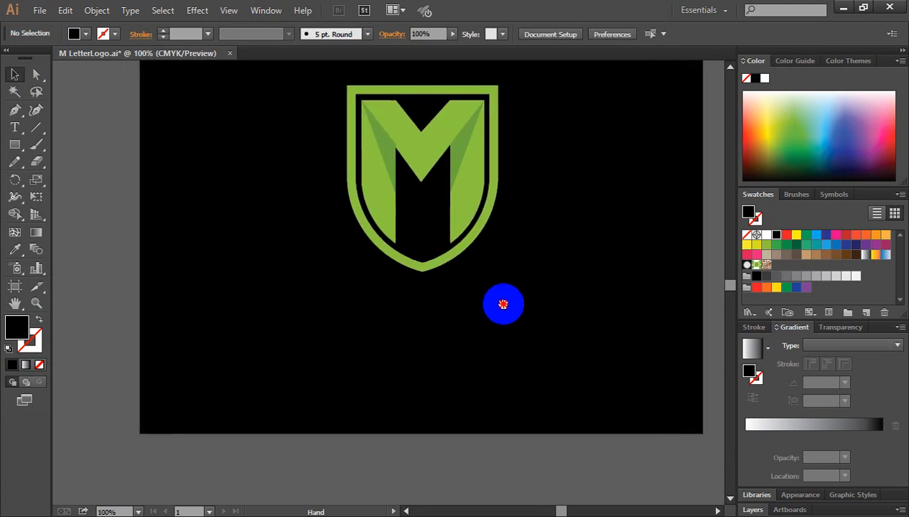
pyautogui.moveTo(330, 83); pyautogui.dragTo(547, 307)
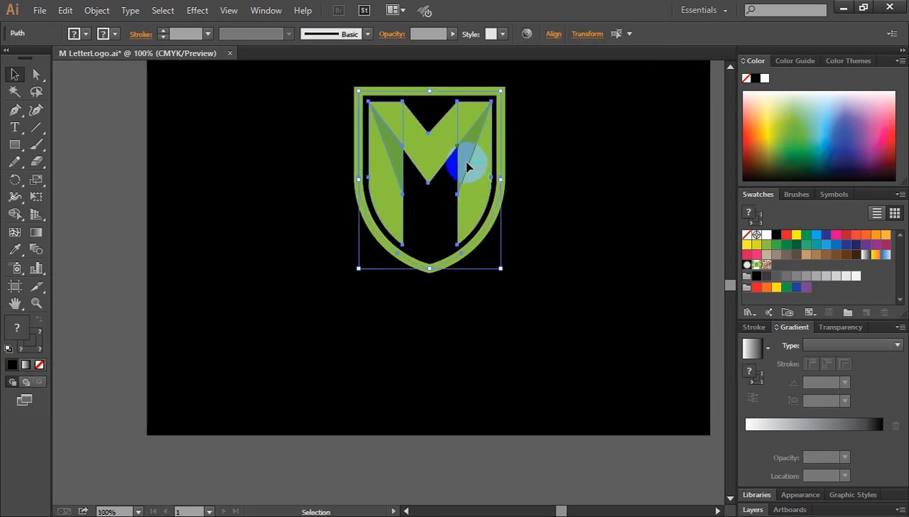
pyautogui.moveTo(463, 162); pyautogui.dragTo(479, 207)
pyautogui.click(601, 237)
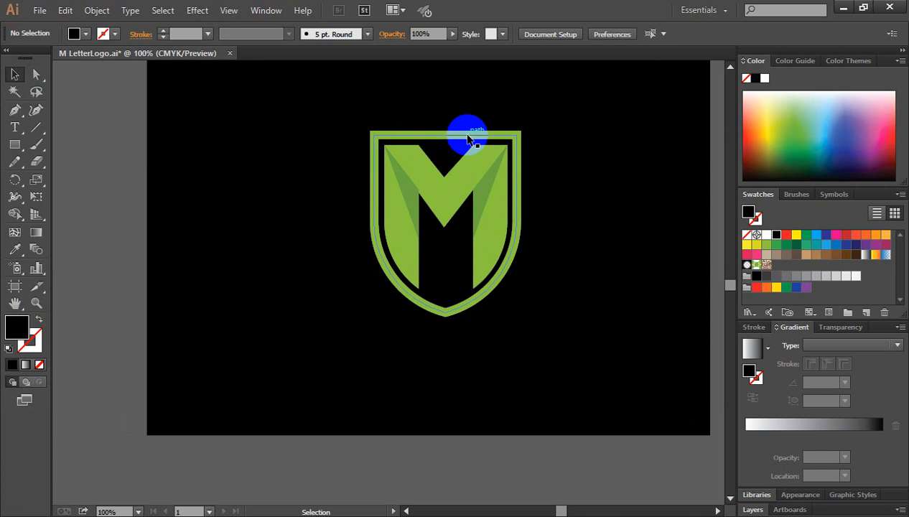
# - Reduce the shield outline's stroke weight to 8 pt
pyautogui.click(467, 133)
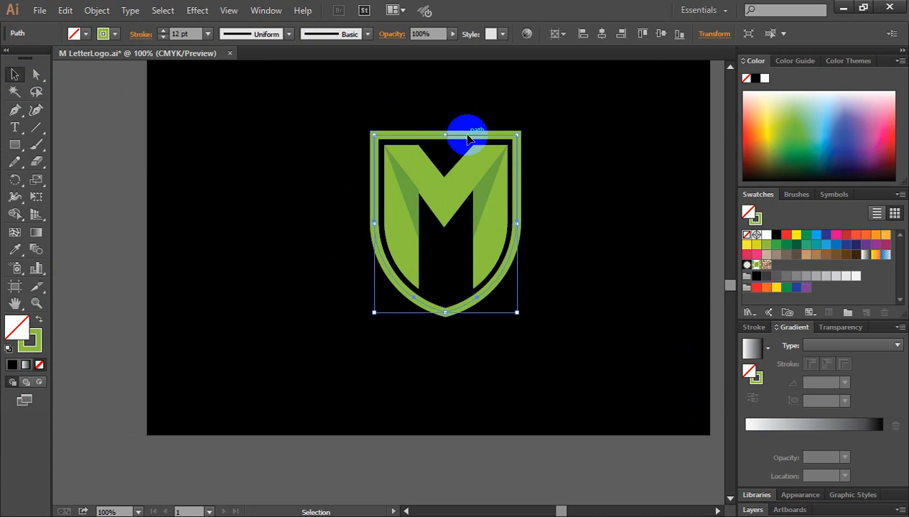
pyautogui.click(163, 37)
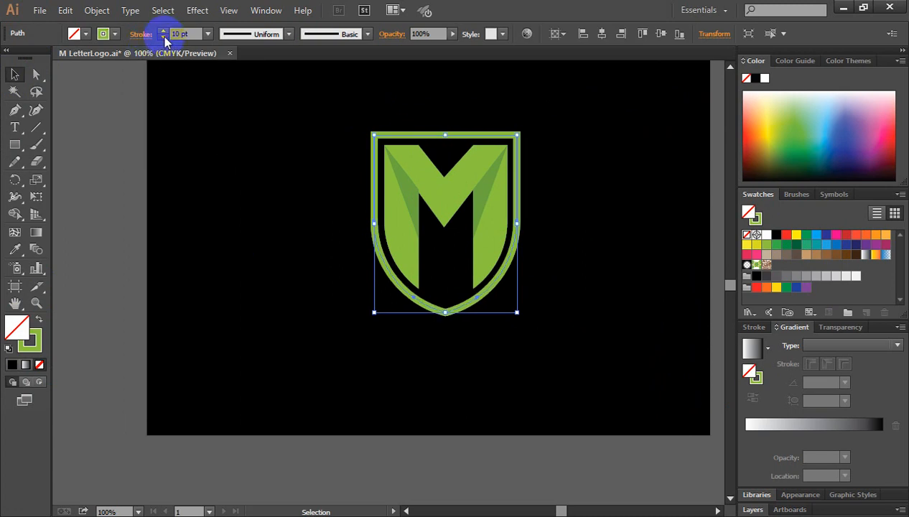
pyautogui.click(163, 37)
pyautogui.click(163, 37)
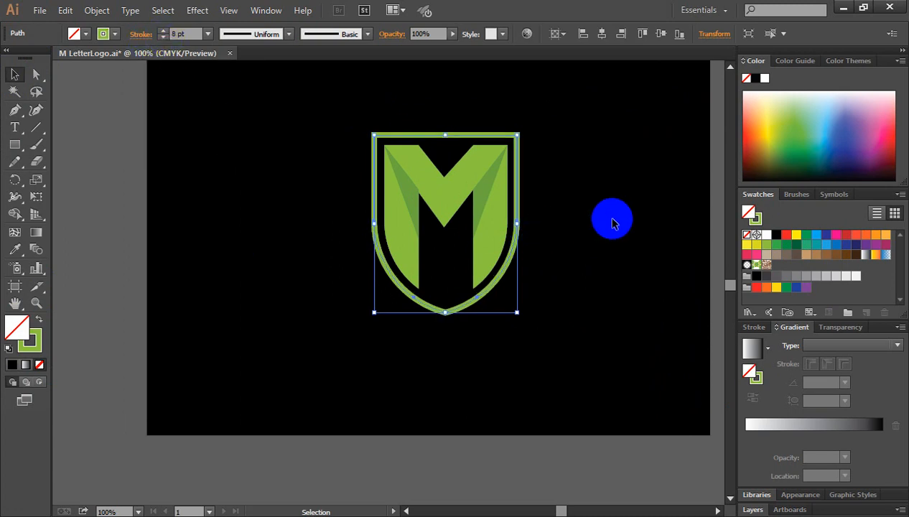
# - Deselect the shield outline and check the whole logo against the black background
pyautogui.click(613, 217)
pyautogui.scroll(-1, 613, 217)
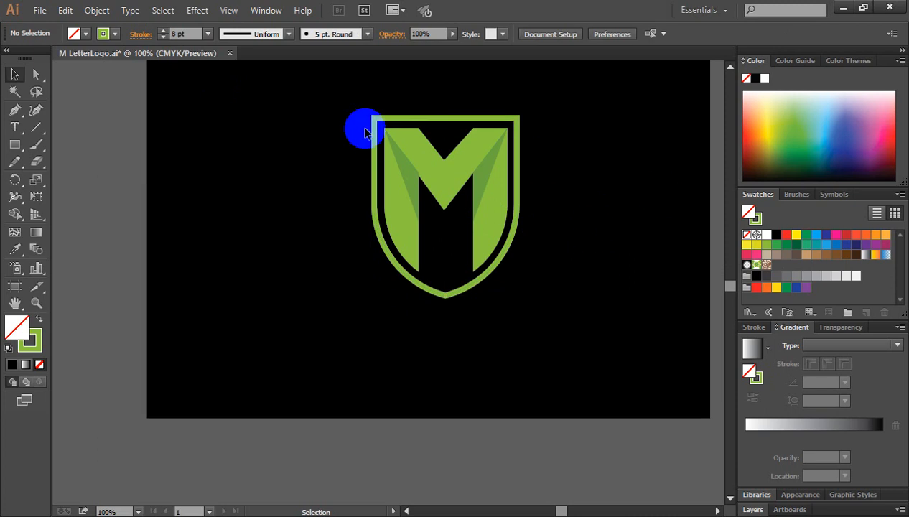
pyautogui.moveTo(328, 98); pyautogui.dragTo(619, 349)
pyautogui.click(617, 308)
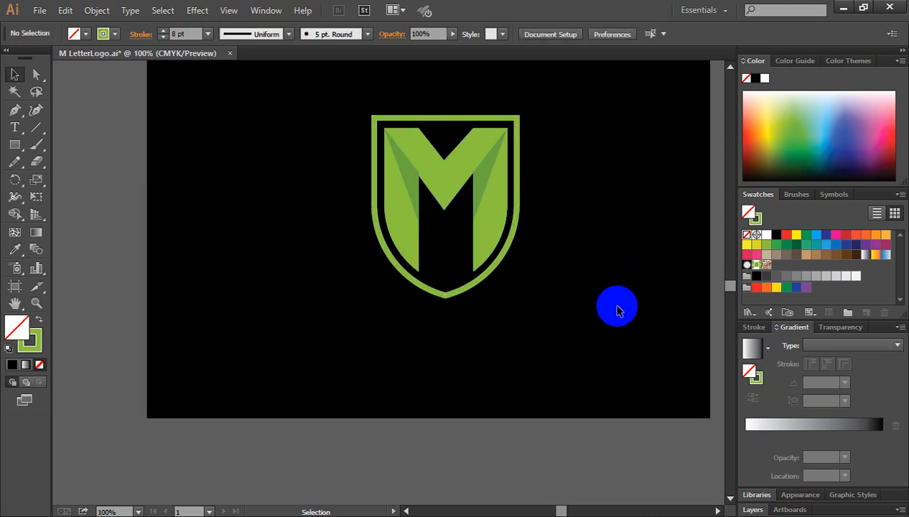
pyautogui.scroll(1, 619, 310)
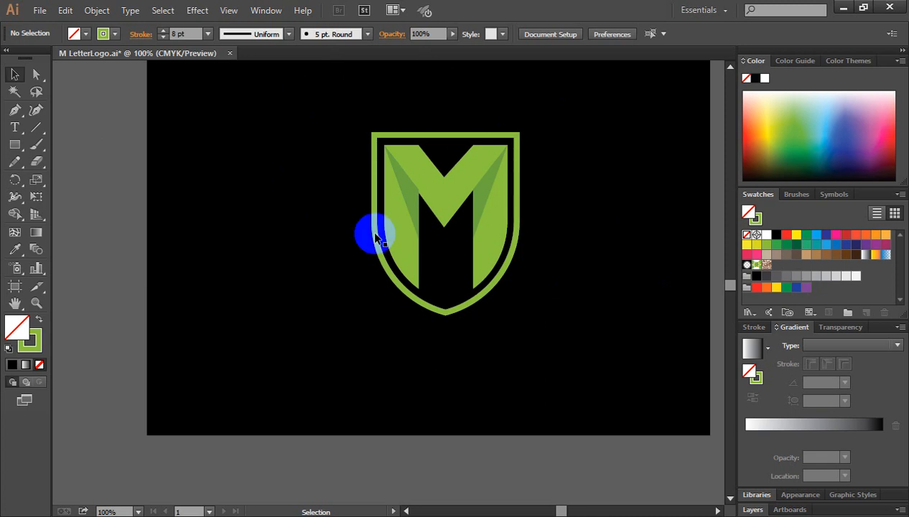
# - Increase the shield outline's stroke weight to 10 pt and deselect it
pyautogui.click(504, 136)
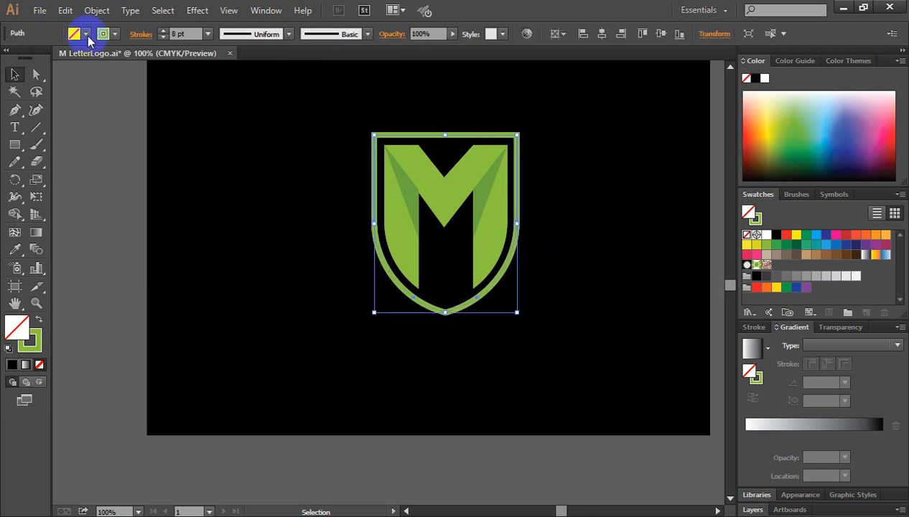
pyautogui.click(163, 33)
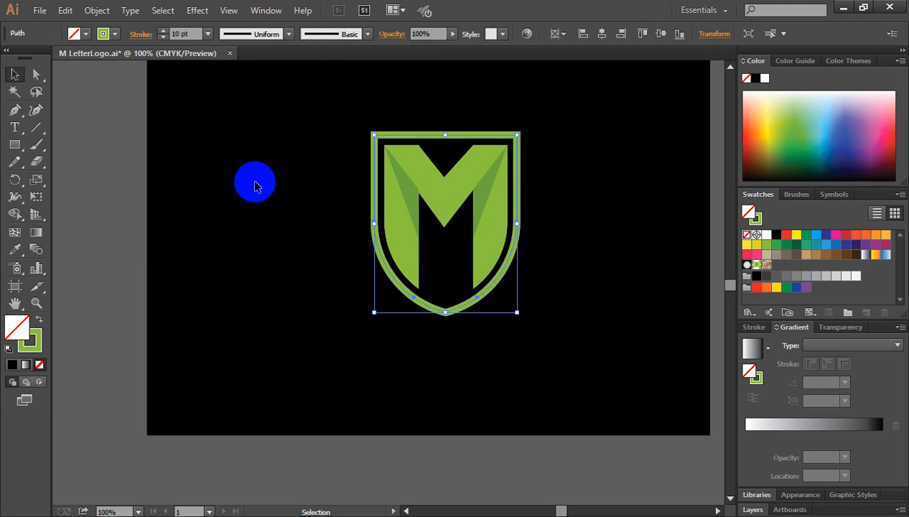
pyautogui.click(255, 182)
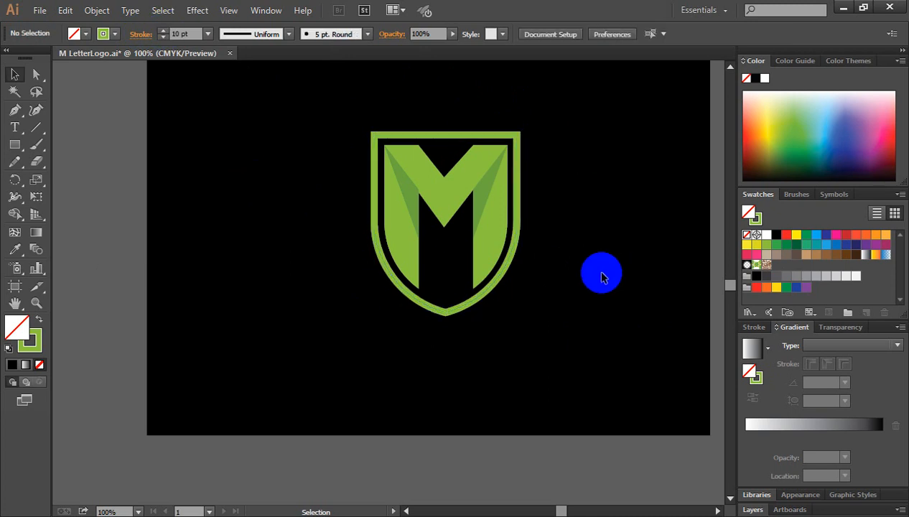
pyautogui.scroll(-3, 601, 276)
pyautogui.scroll(2, 601, 276)
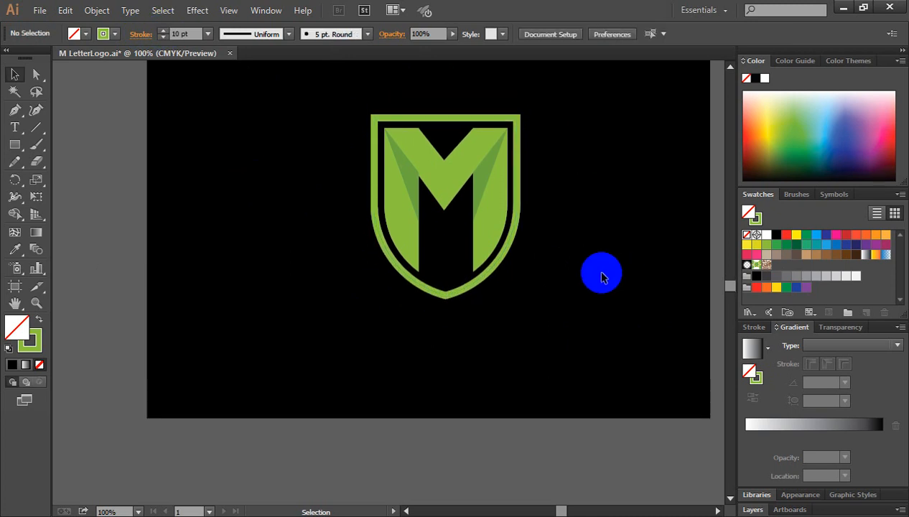
pyautogui.scroll(2, 602, 277)
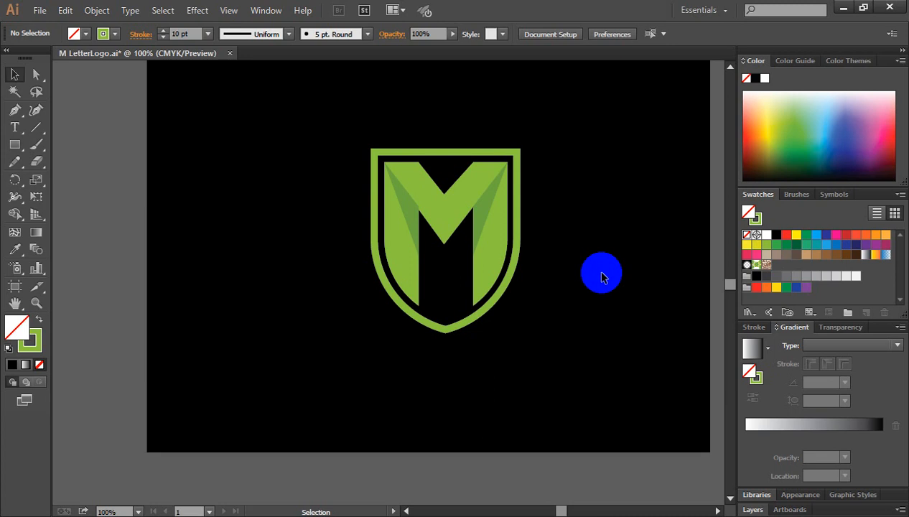
pyautogui.scroll(-2, 602, 277)
pyautogui.scroll(1, 602, 278)
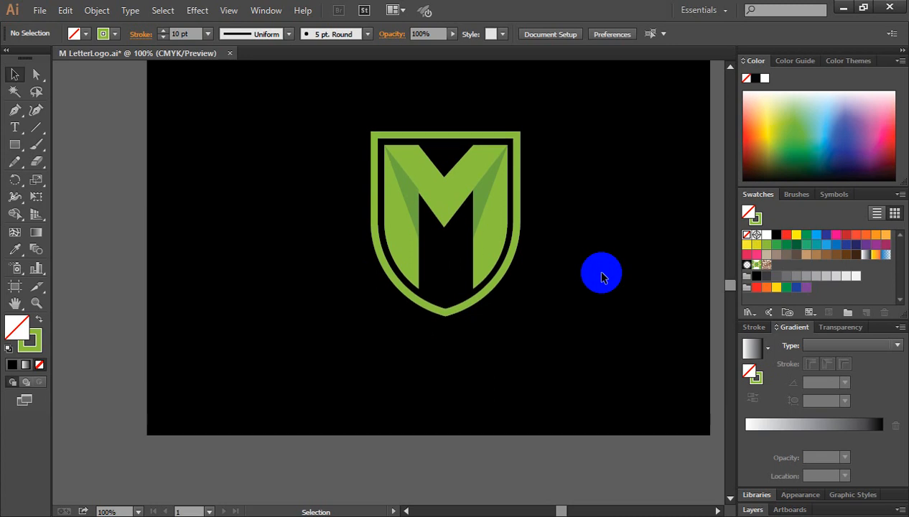